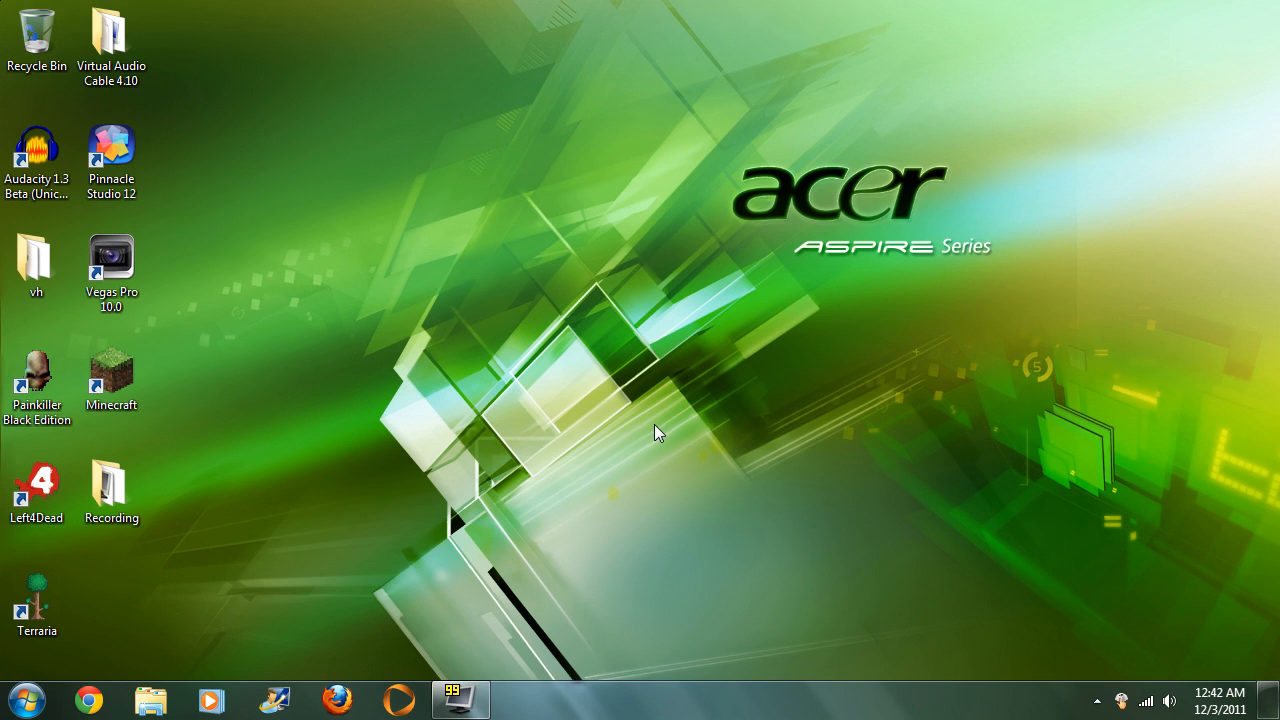
{"action": "left_click", "coordinate": [1097, 701]}
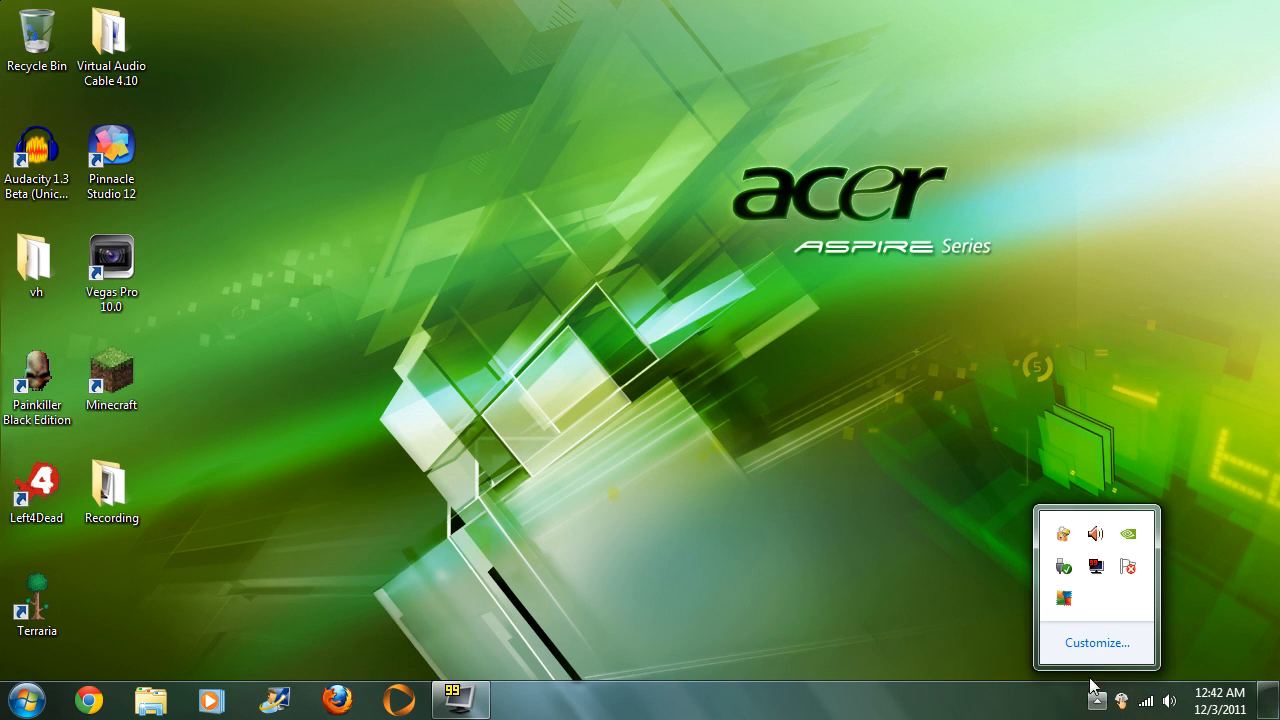
{"action": "left_click", "coordinate": [881, 567]}
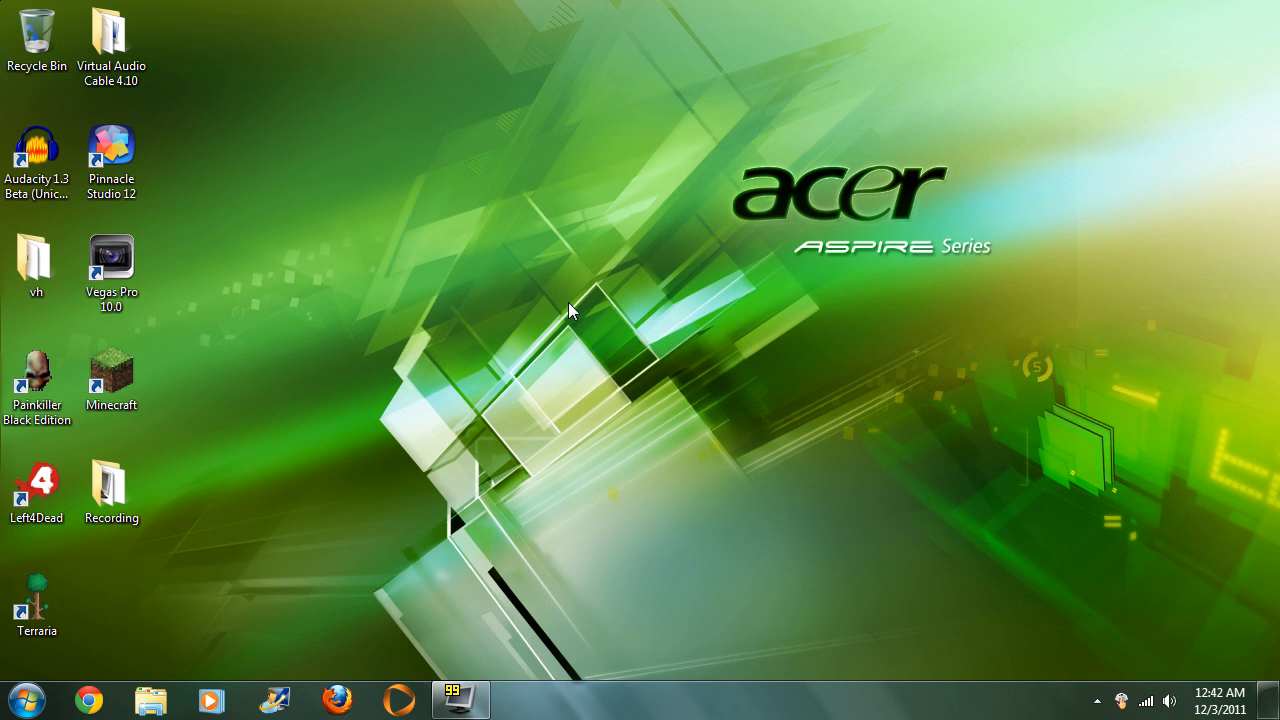
- Open the Recording folder on the desktop and launch VH Multi Cam Studio from it
{"action": "double_click", "coordinate": [111, 492]}
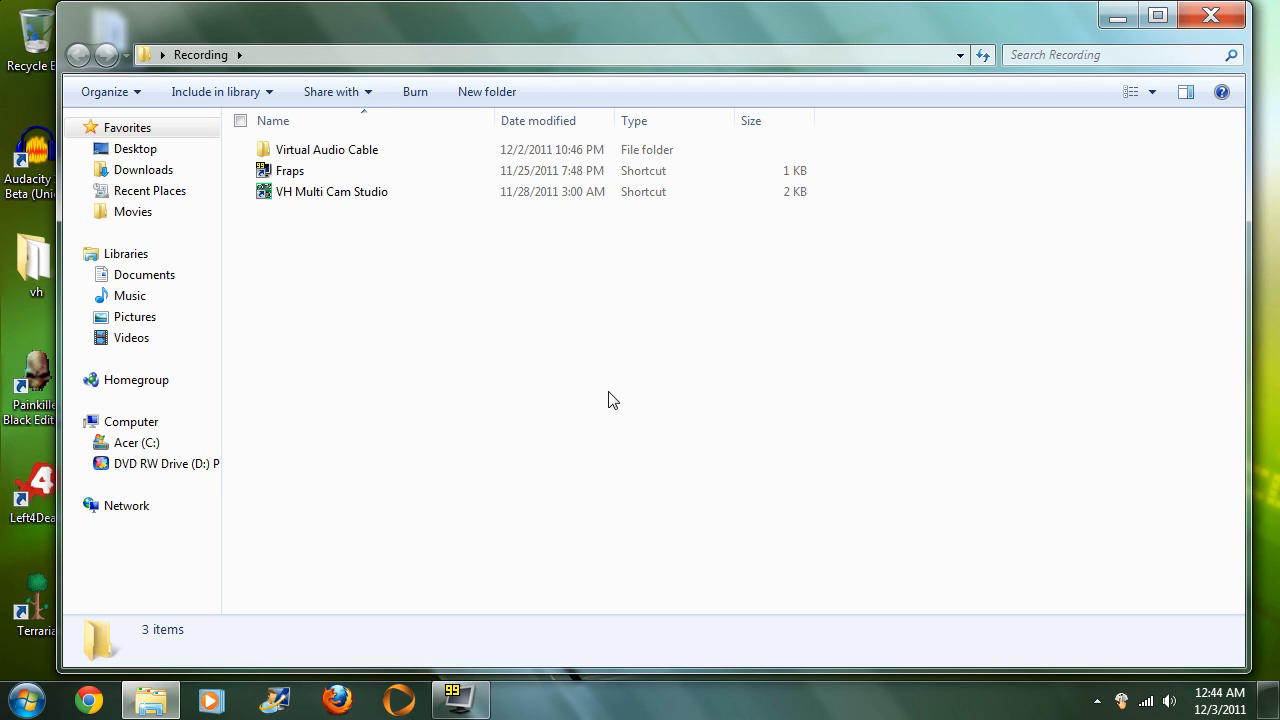
{"action": "double_click", "coordinate": [360, 203]}
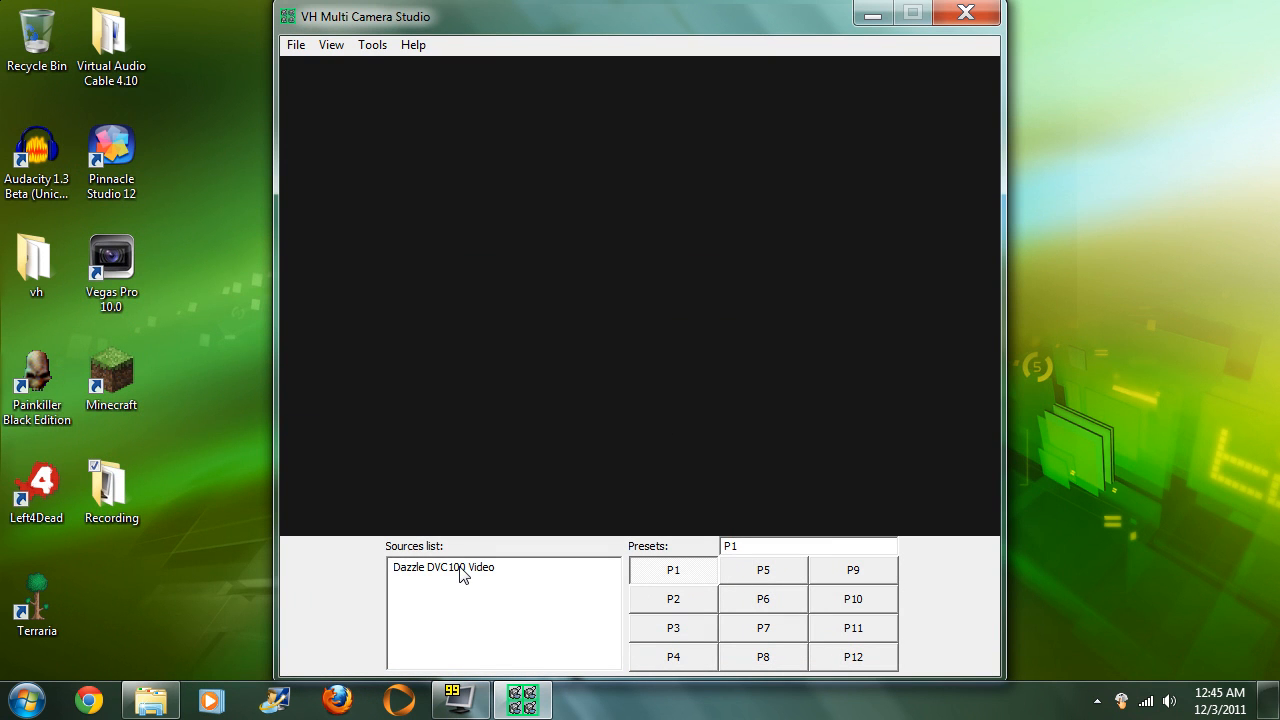
- Remove the existing Dazzle DVC100 Video entry from the sources list
{"action": "left_click", "coordinate": [460, 571]}
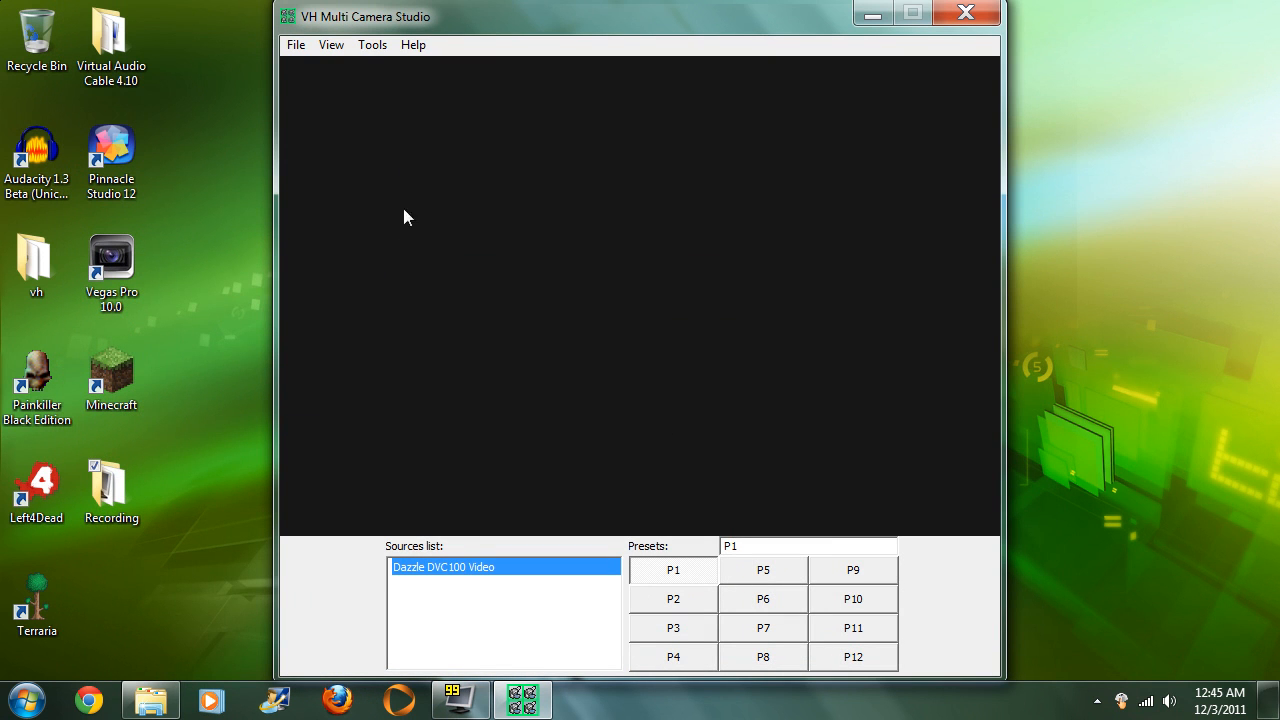
{"action": "left_click", "coordinate": [296, 45]}
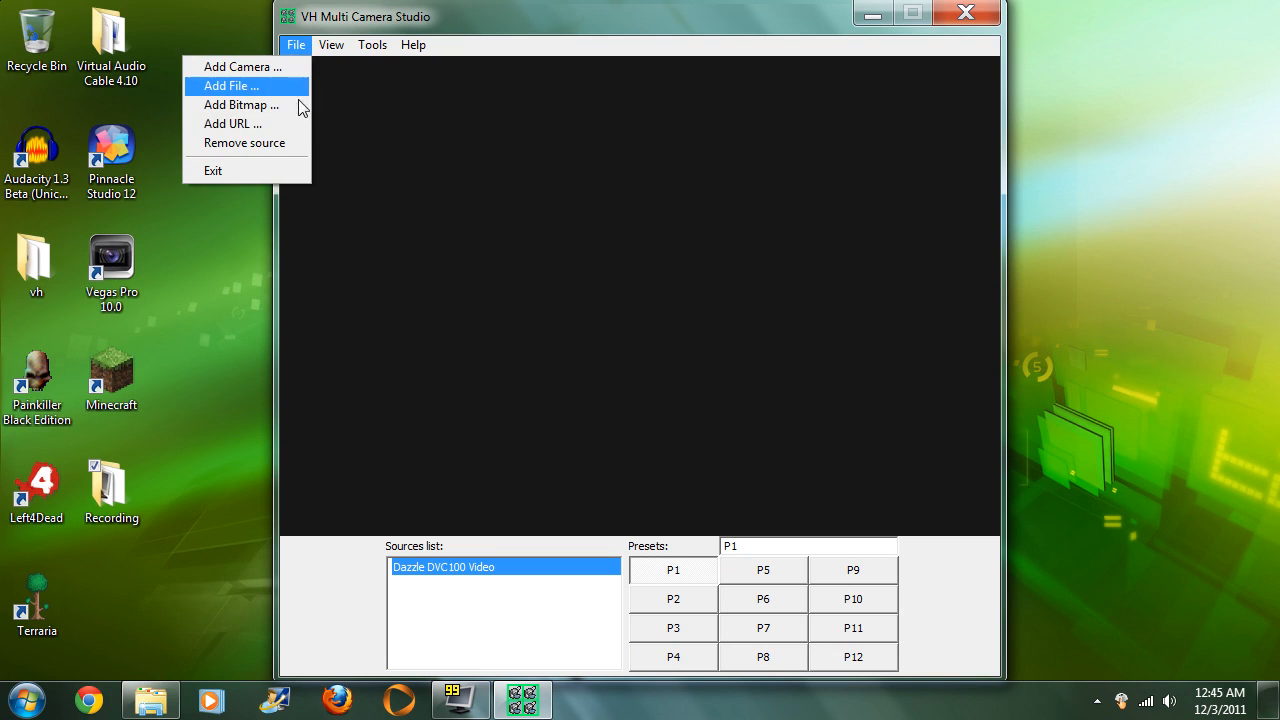
{"action": "left_click", "coordinate": [289, 143]}
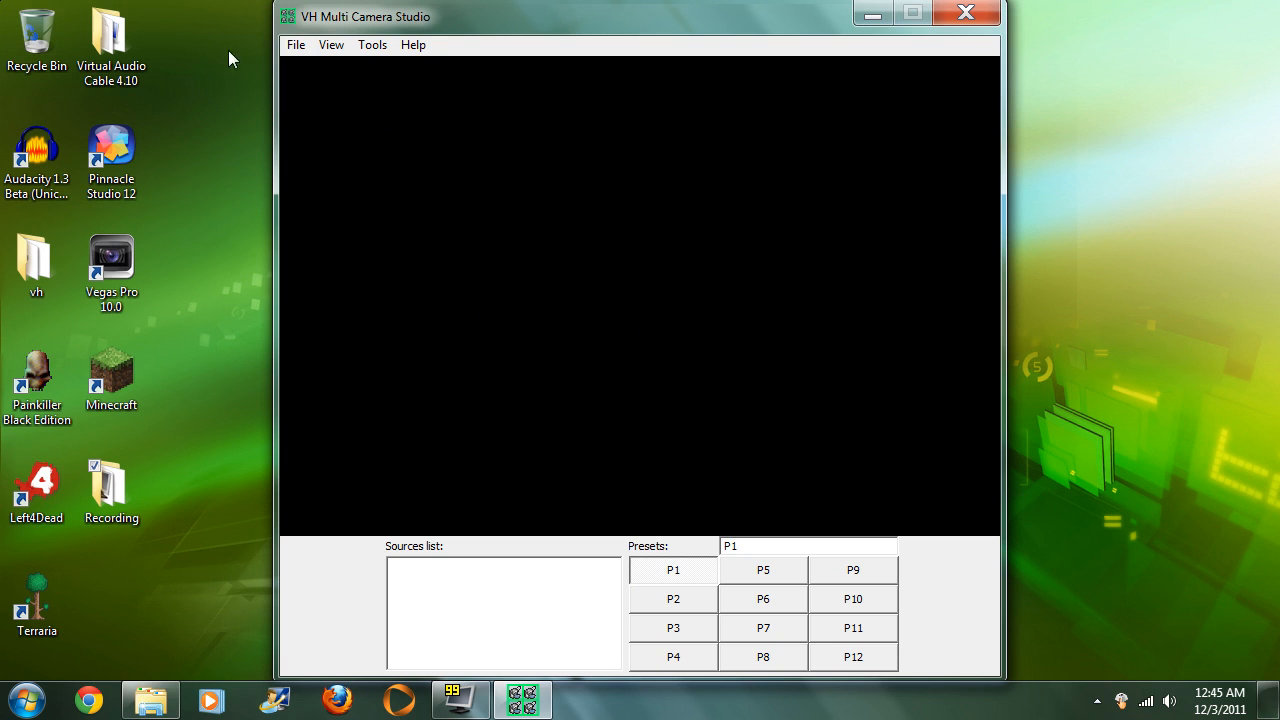
- Add the Dazzle DVC100 Video camera as a source and enlarge its picture to the full height of the preview
{"action": "left_click", "coordinate": [296, 45]}
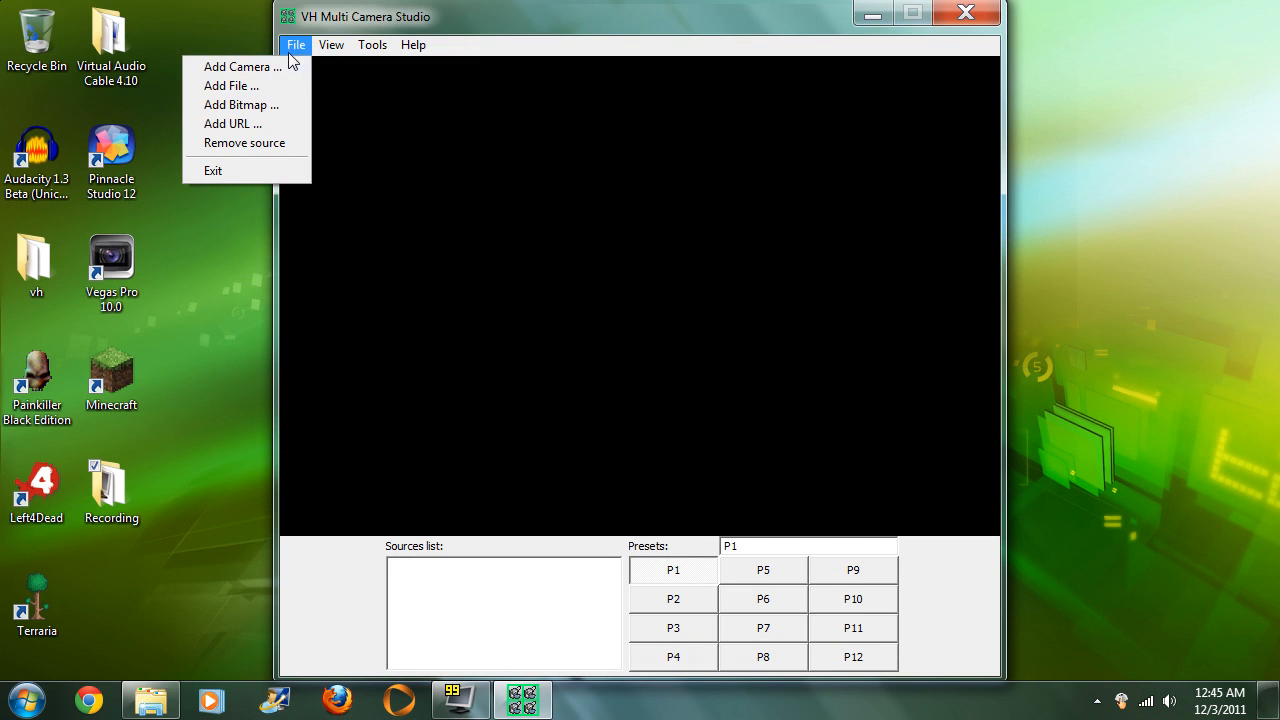
{"action": "left_click", "coordinate": [240, 67]}
{"action": "left_click", "coordinate": [349, 93]}
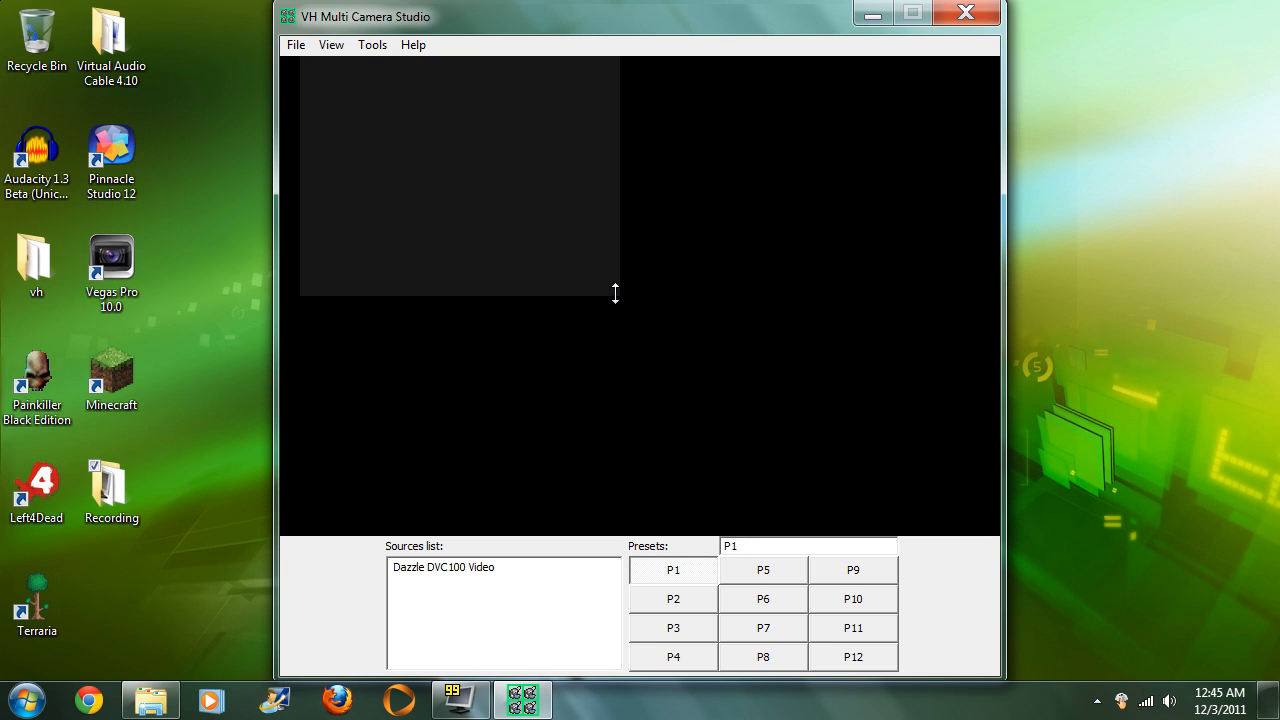
{"action": "left_click_drag", "start_coordinate": [633, 295], "coordinate": [915, 610]}
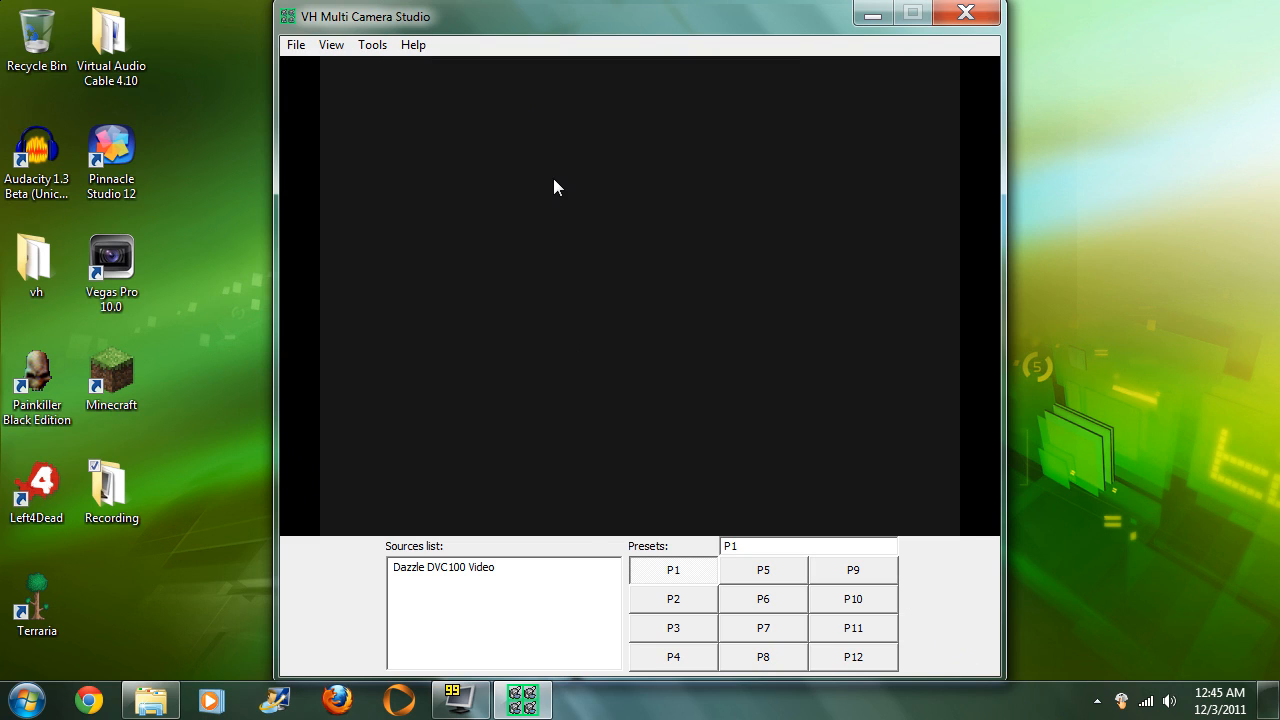
{"action": "left_click", "coordinate": [334, 45]}
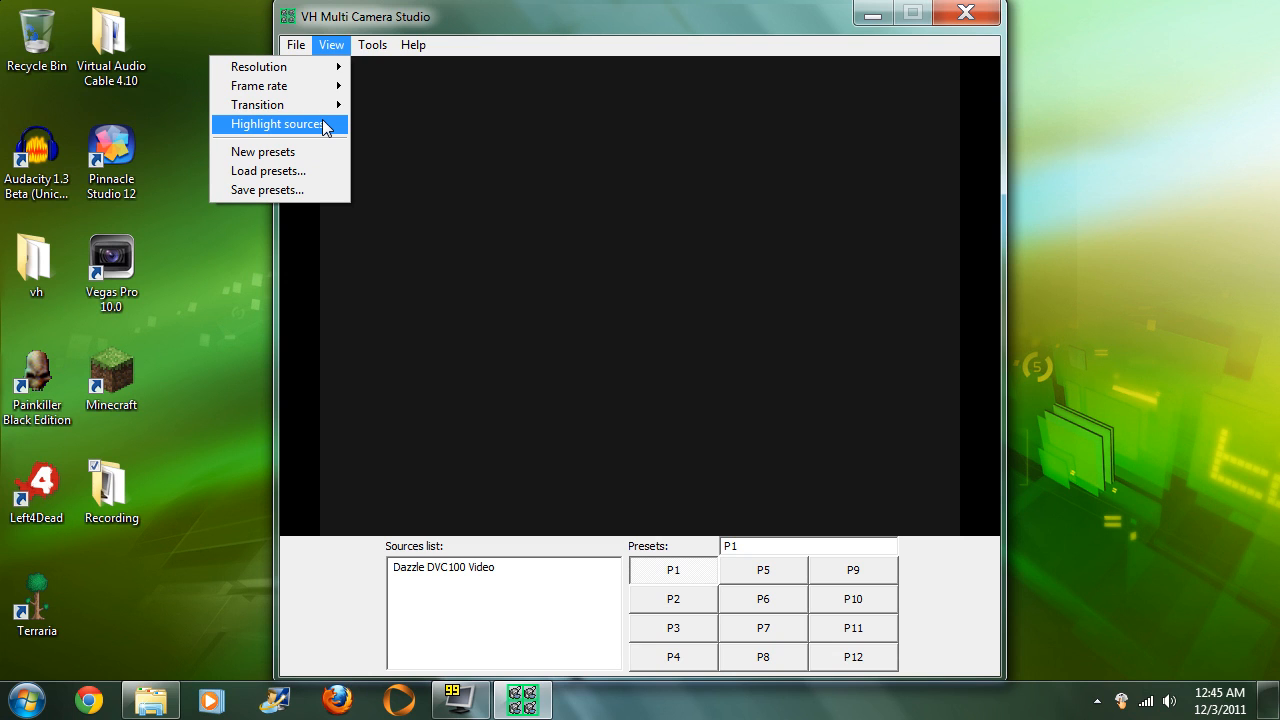
{"action": "mouse_move", "coordinate": [315, 77]}
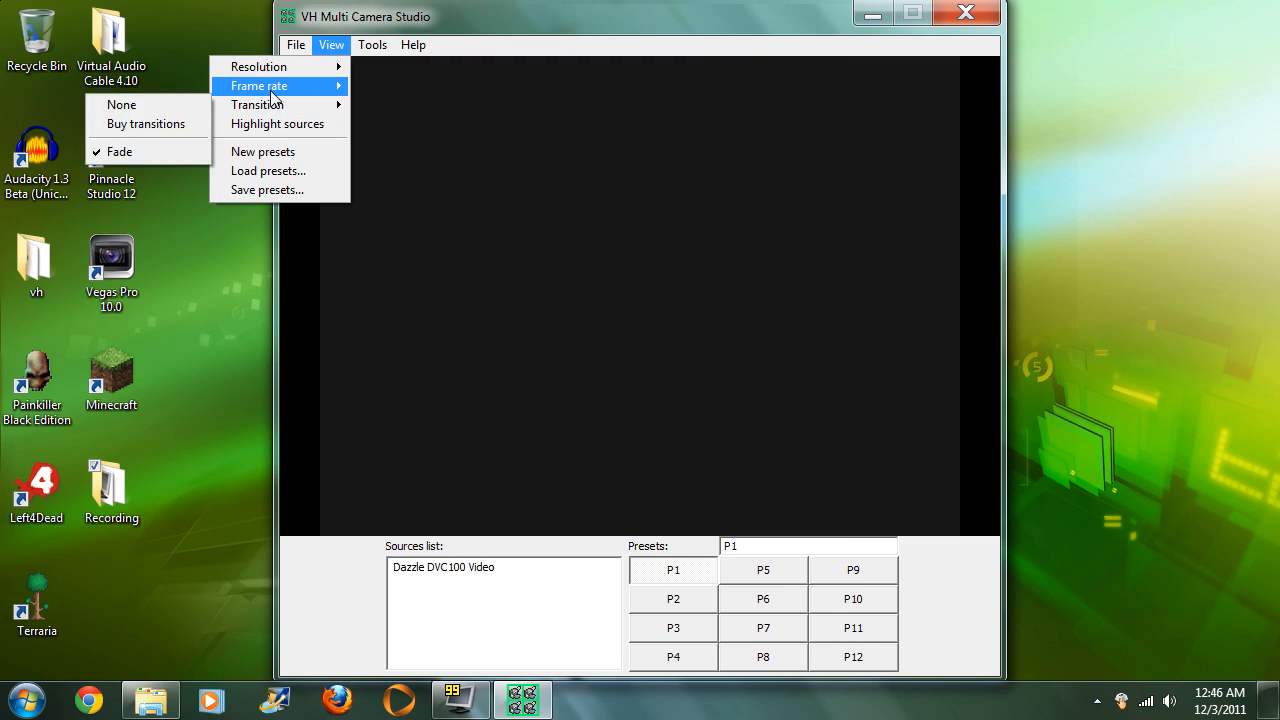
{"action": "mouse_move", "coordinate": [271, 88]}
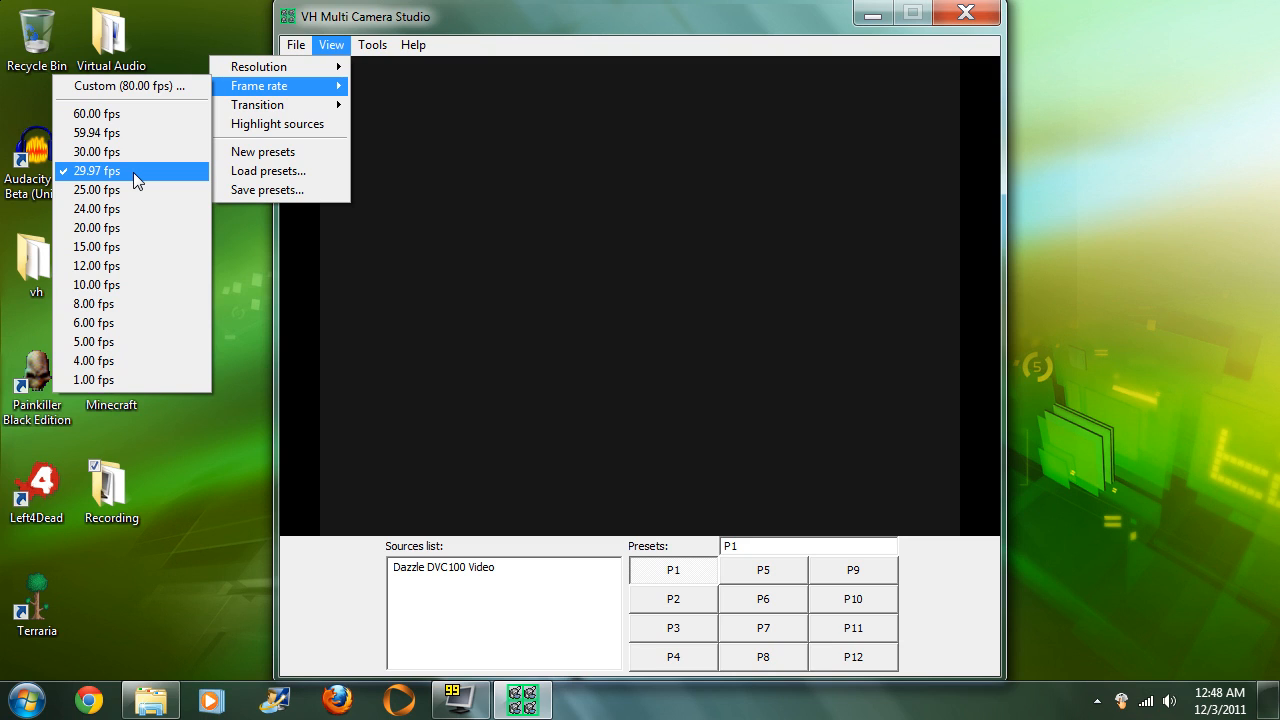
{"action": "left_click", "coordinate": [590, 193]}
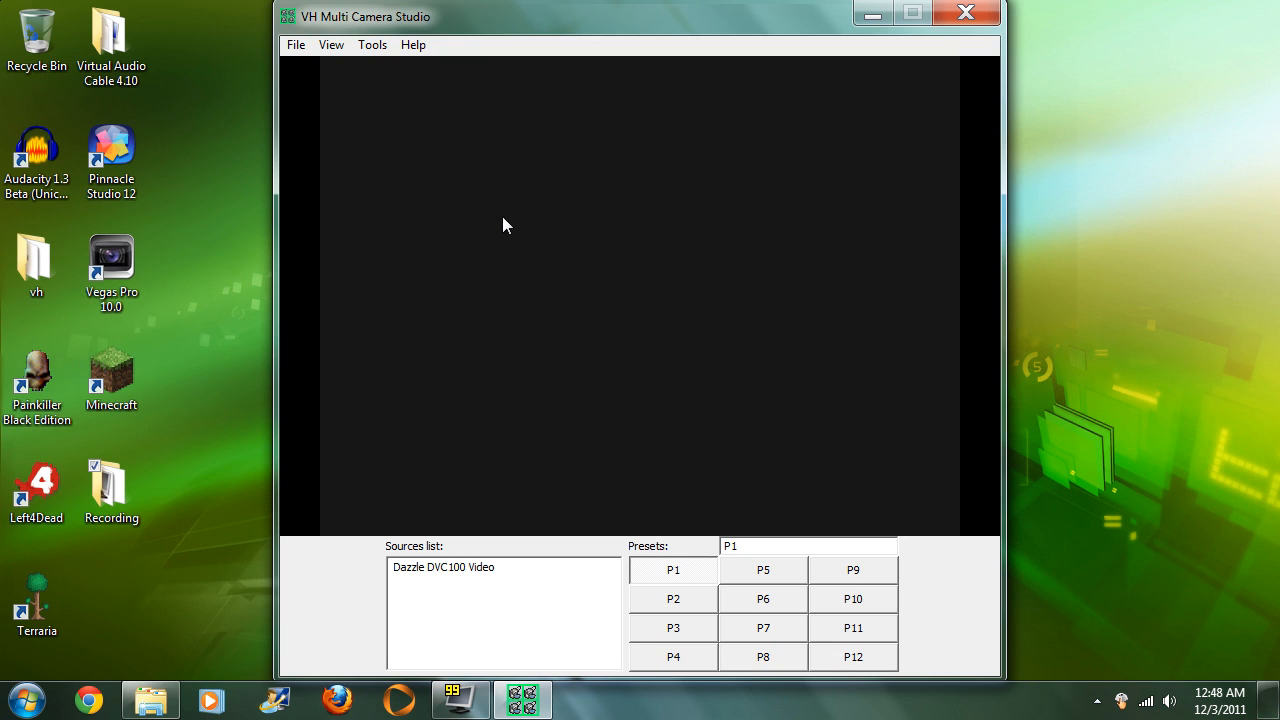
- Stretch the Dazzle DVC100 Video picture to fill the whole preview using the source's controls
{"action": "right_click", "coordinate": [541, 208]}
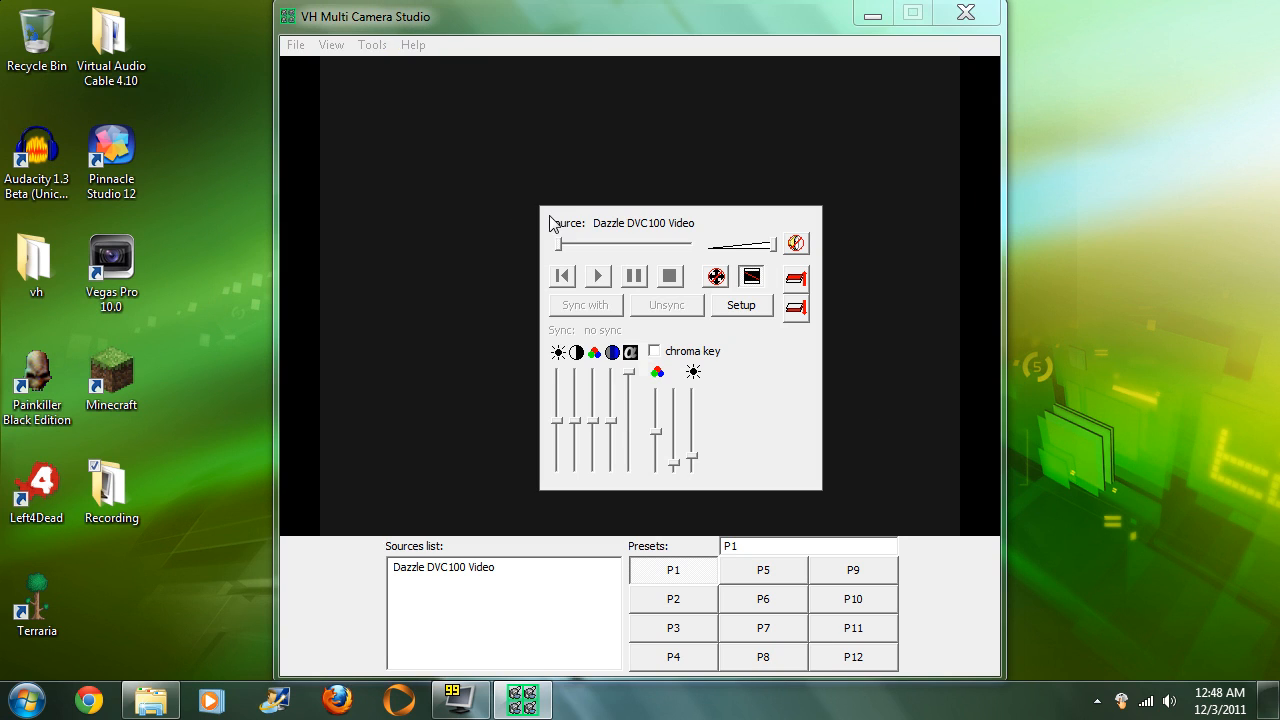
{"action": "left_click", "coordinate": [752, 282]}
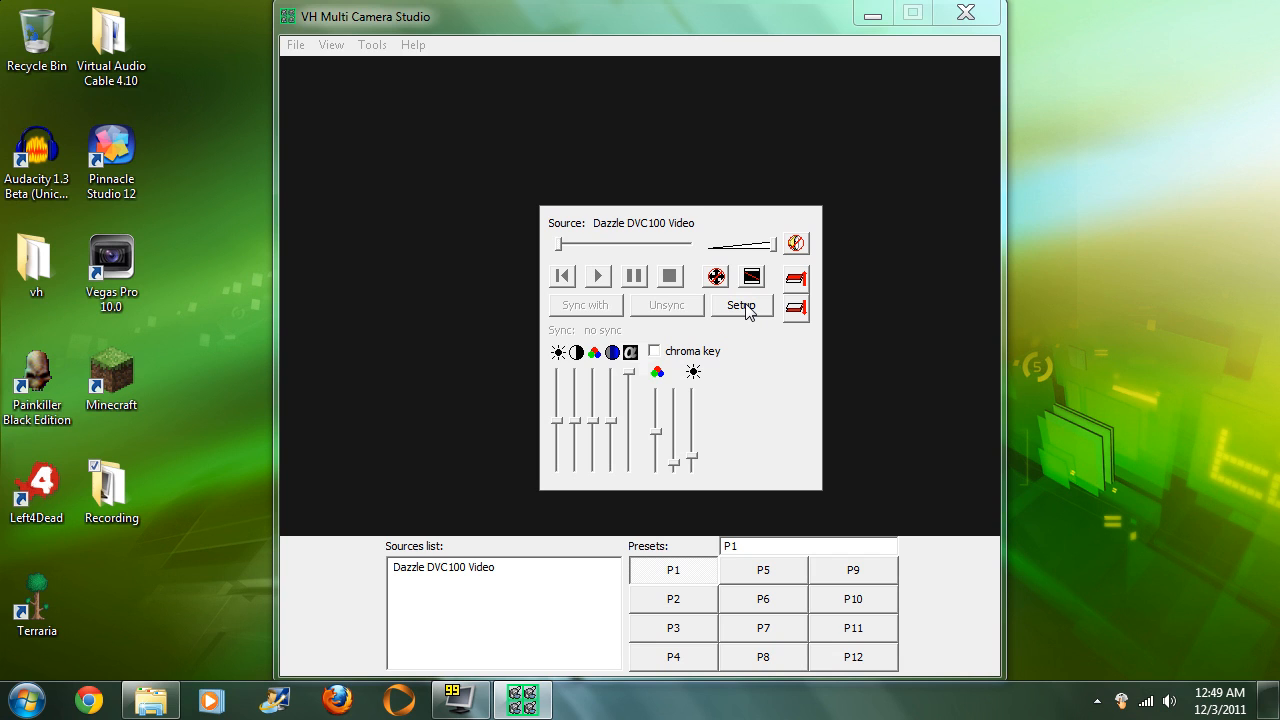
- Open the Dazzle source's Crossbar setup and choose 3: Video SVideo In as the input for 0: Video Decoder Out
{"action": "left_click", "coordinate": [745, 306]}
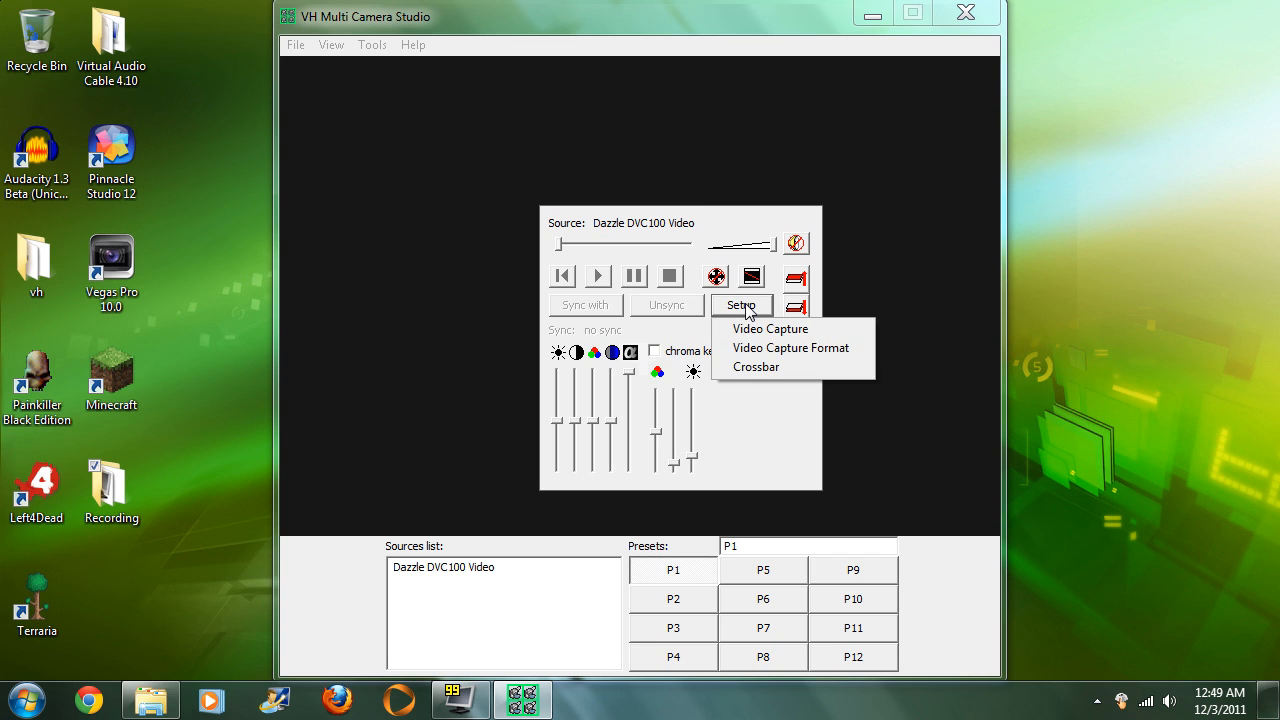
{"action": "left_click", "coordinate": [754, 368]}
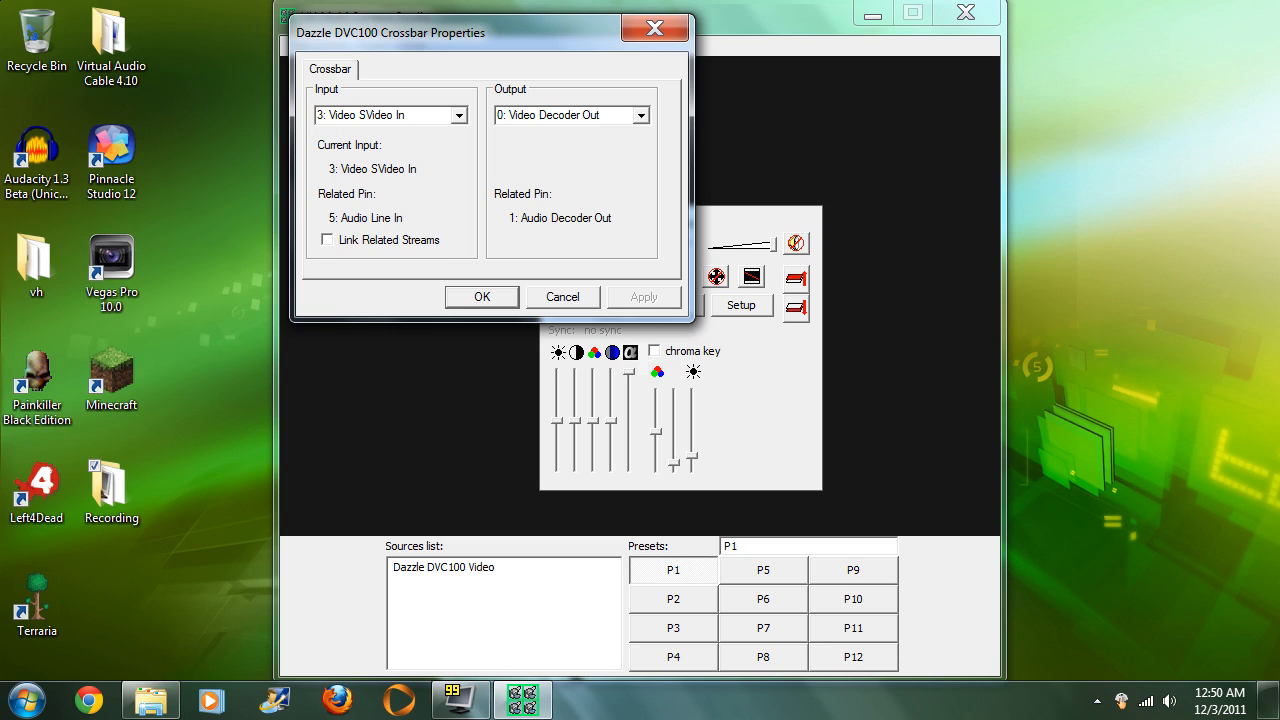
{"action": "left_click", "coordinate": [459, 116]}
{"action": "left_click", "coordinate": [412, 148]}
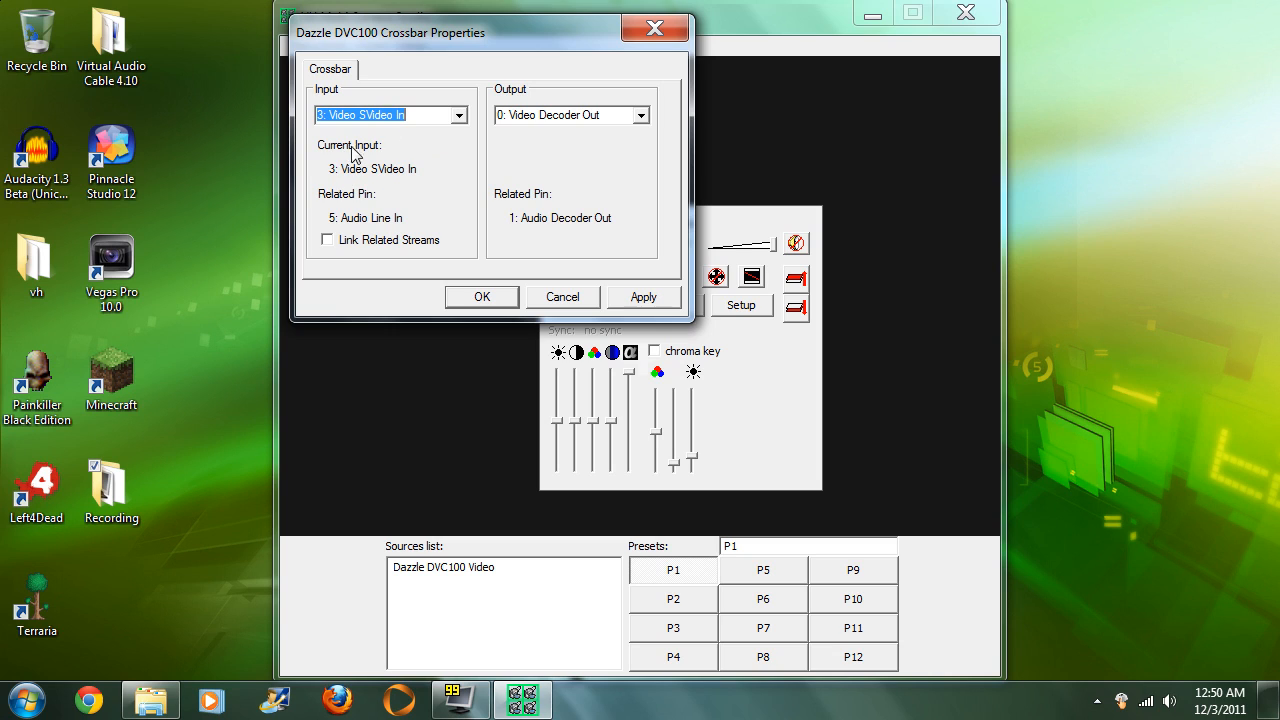
- Route 5: Audio Line In to the 1: Audio Decoder Out output, then apply and accept the crossbar settings
{"action": "left_click", "coordinate": [641, 116]}
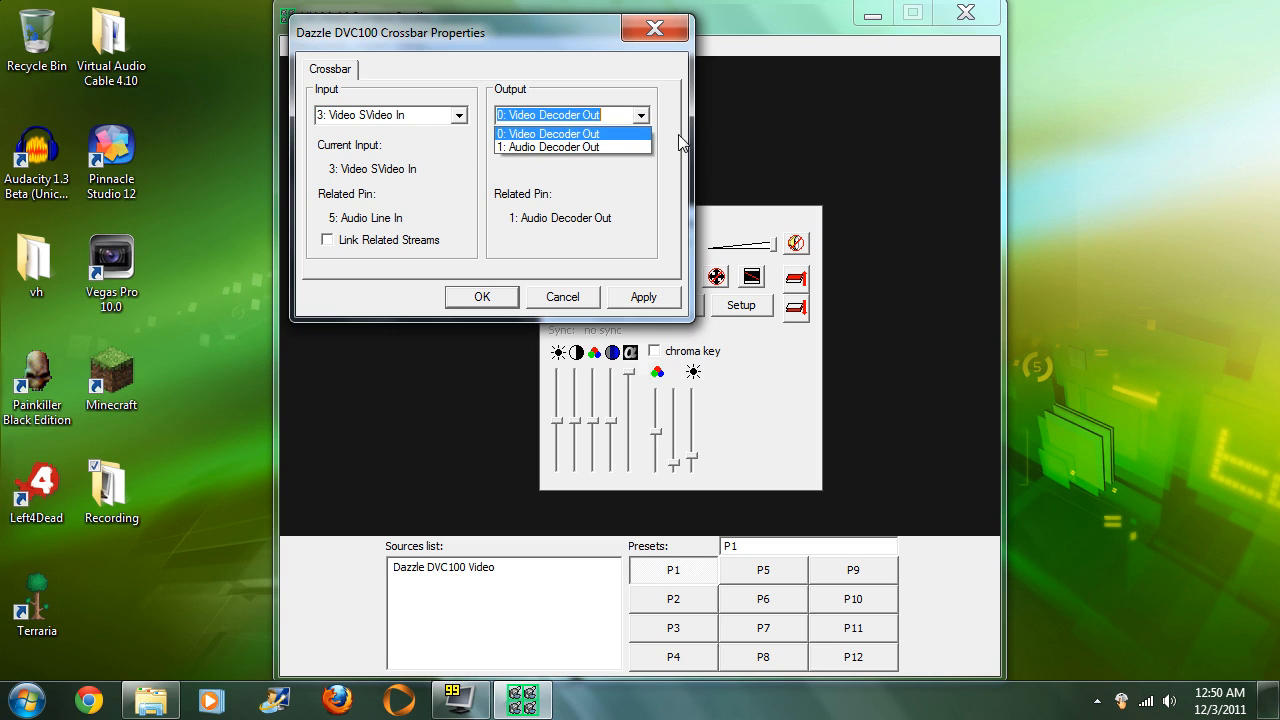
{"action": "left_click", "coordinate": [548, 154]}
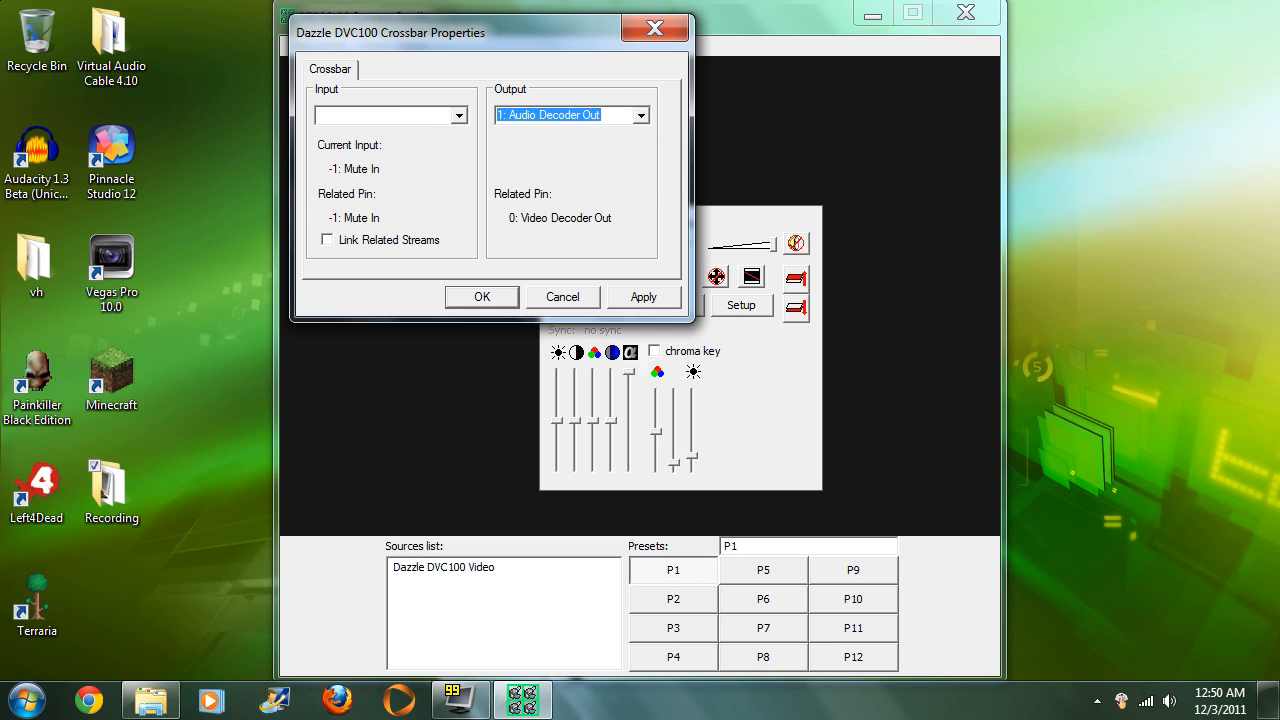
{"action": "left_click", "coordinate": [459, 116]}
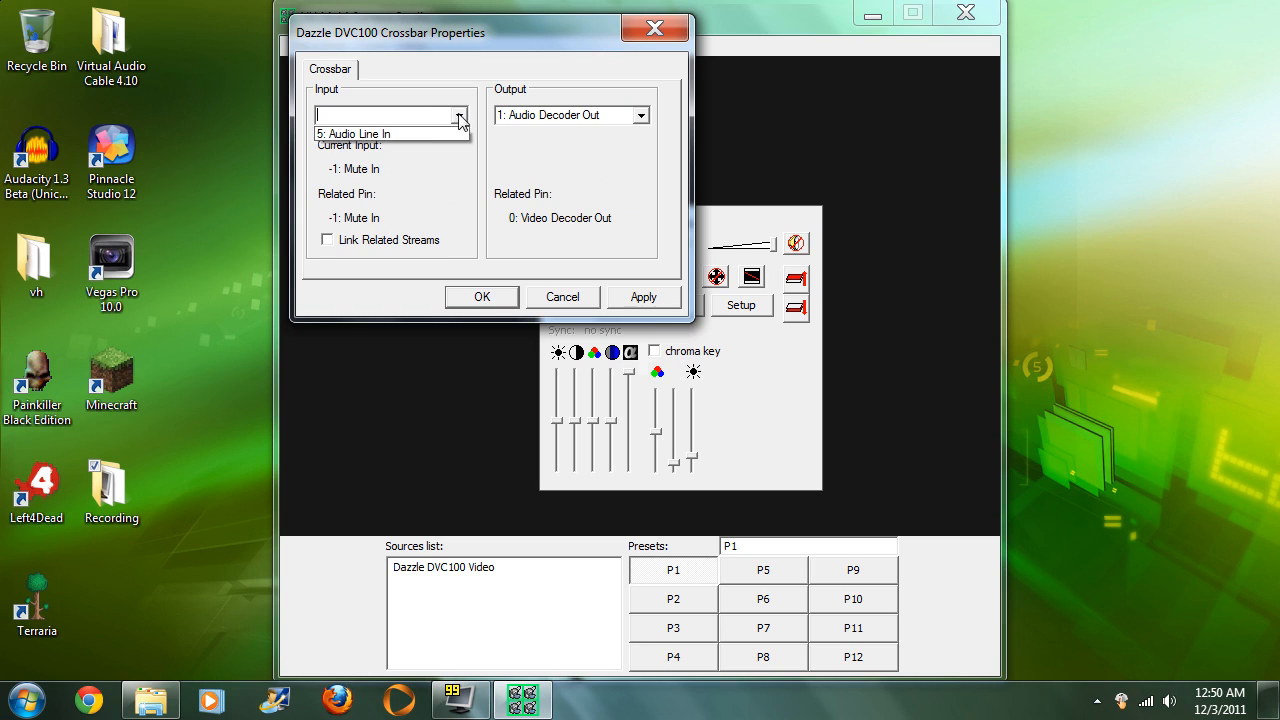
{"action": "left_click", "coordinate": [413, 138]}
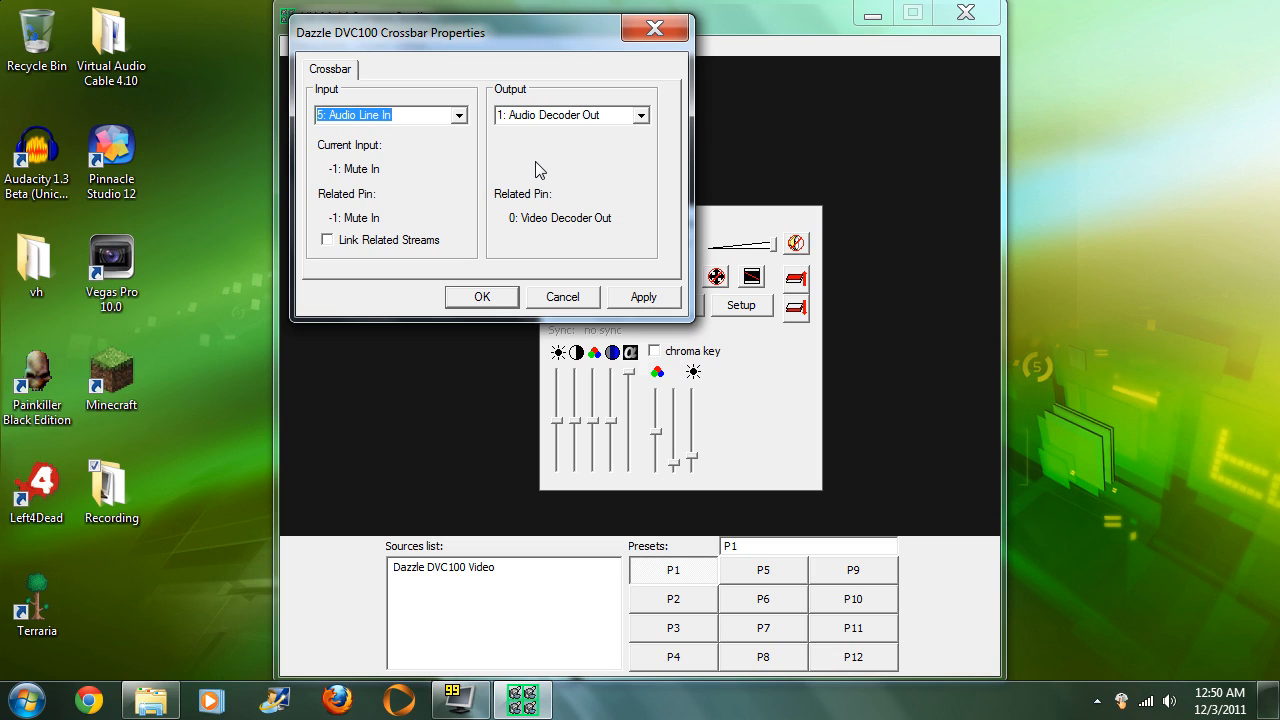
{"action": "left_click", "coordinate": [636, 298]}
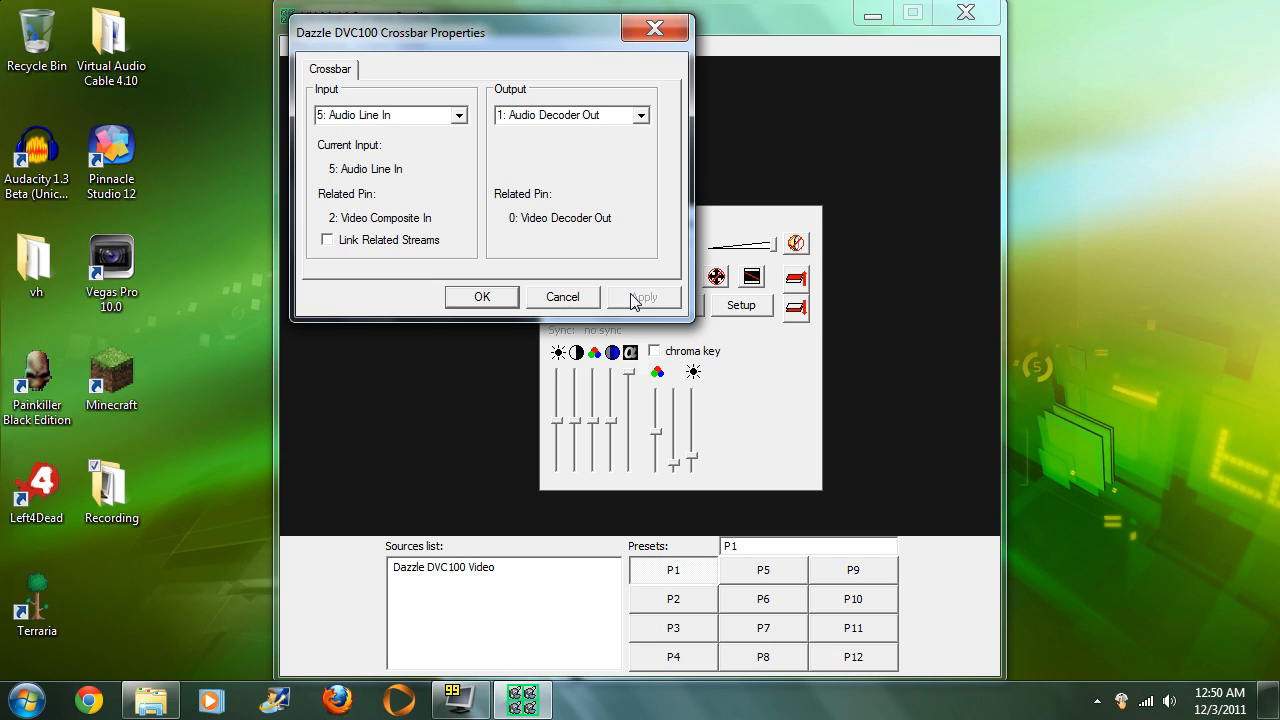
{"action": "left_click", "coordinate": [484, 296]}
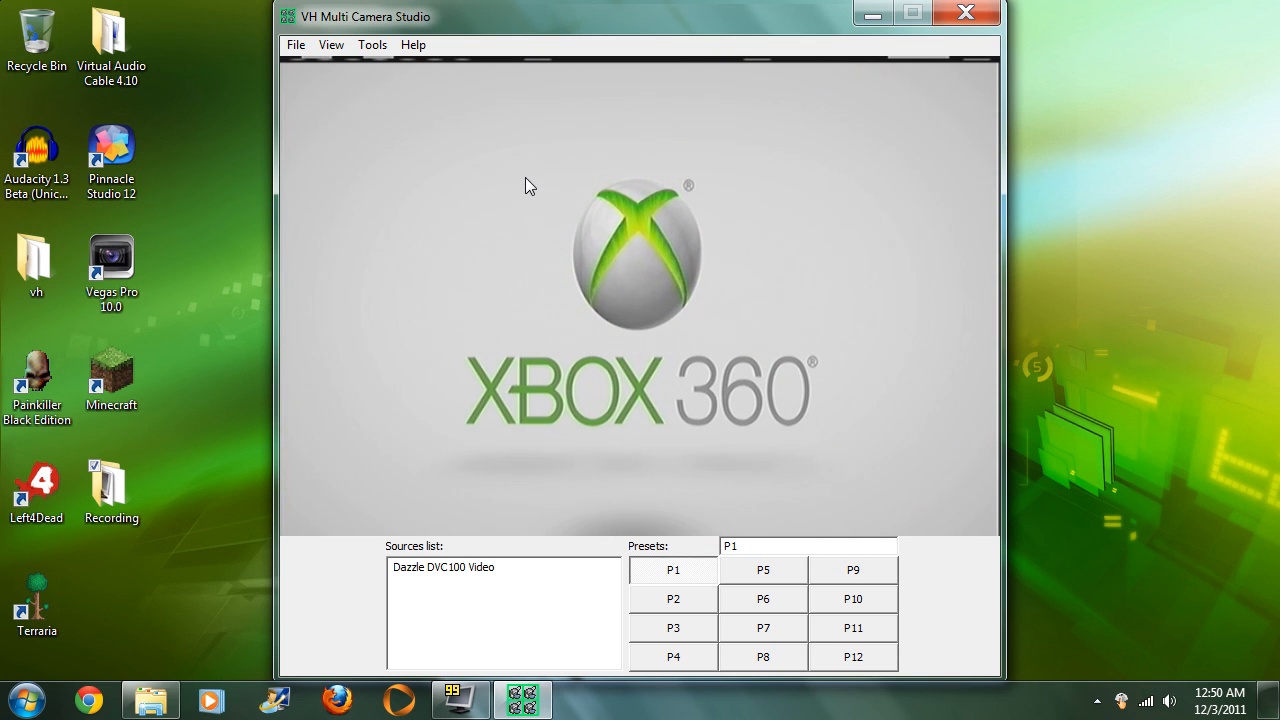
- Reopen the Dazzle source's crossbar setup, check the inputs assigned to the audio and video decoder outputs, and cancel the dialog
{"action": "right_click", "coordinate": [525, 177]}
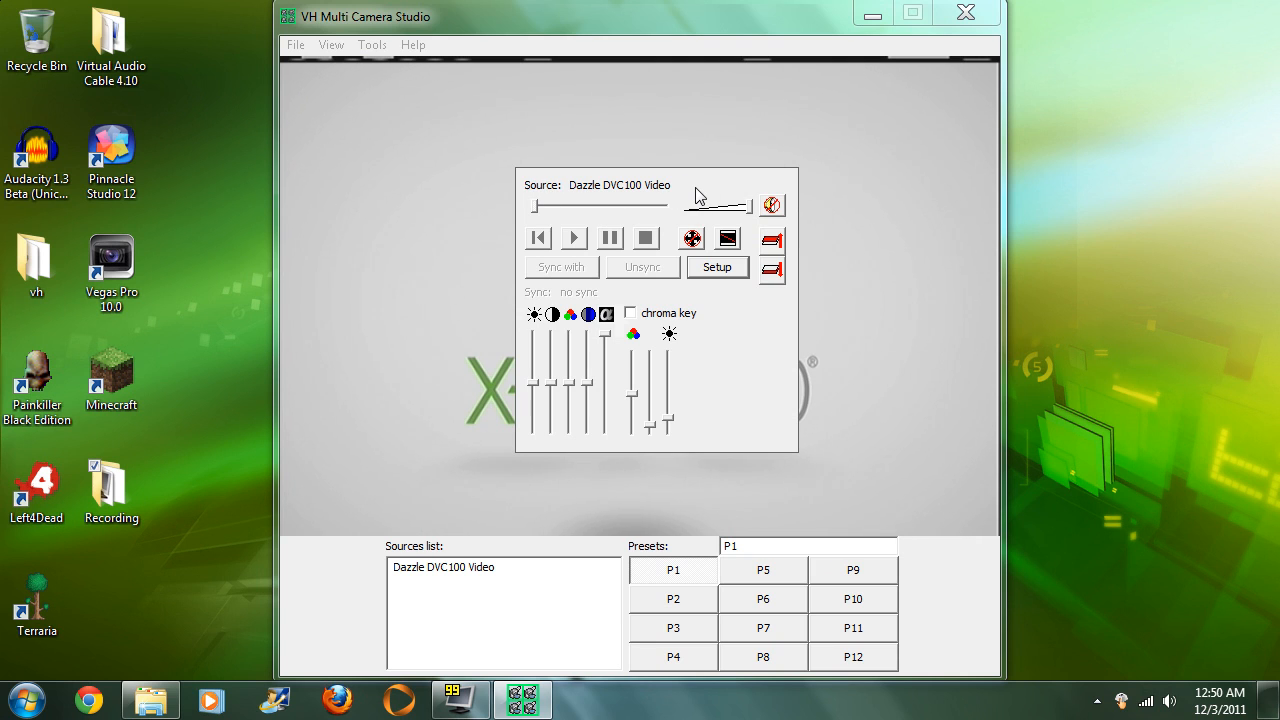
{"action": "left_click", "coordinate": [700, 126]}
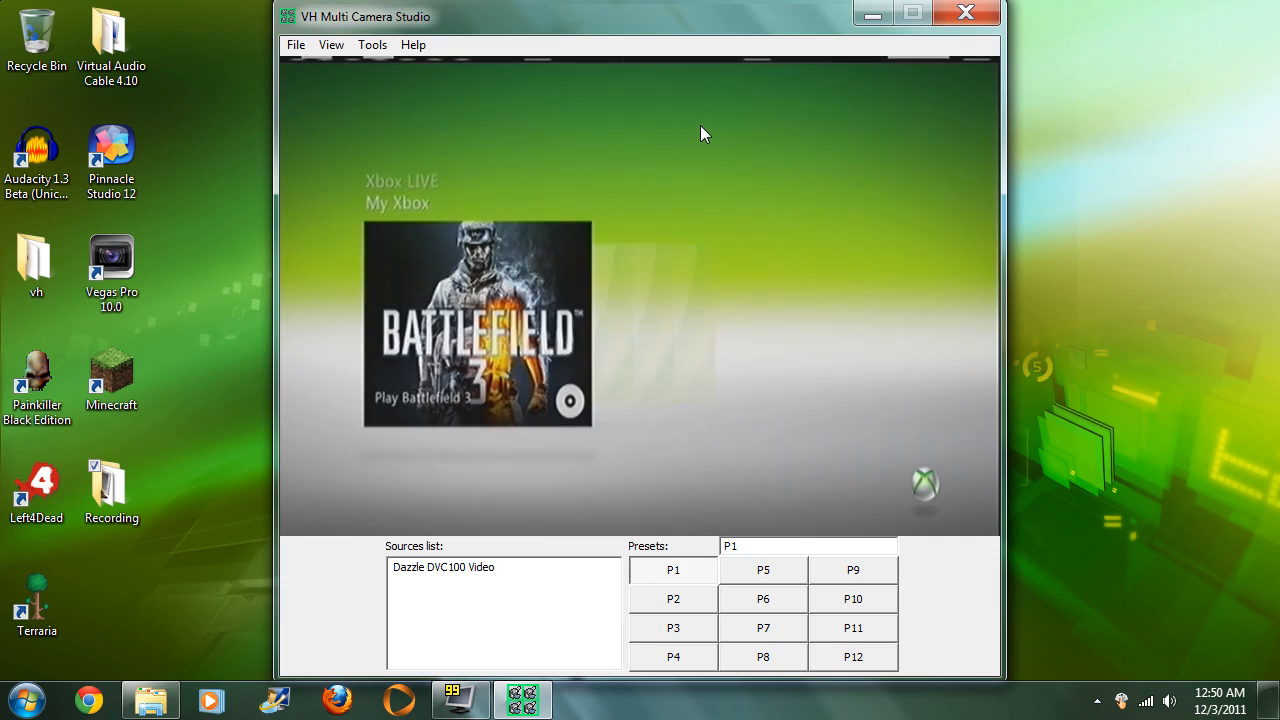
{"action": "left_click", "coordinate": [559, 250]}
{"action": "left_click", "coordinate": [744, 343]}
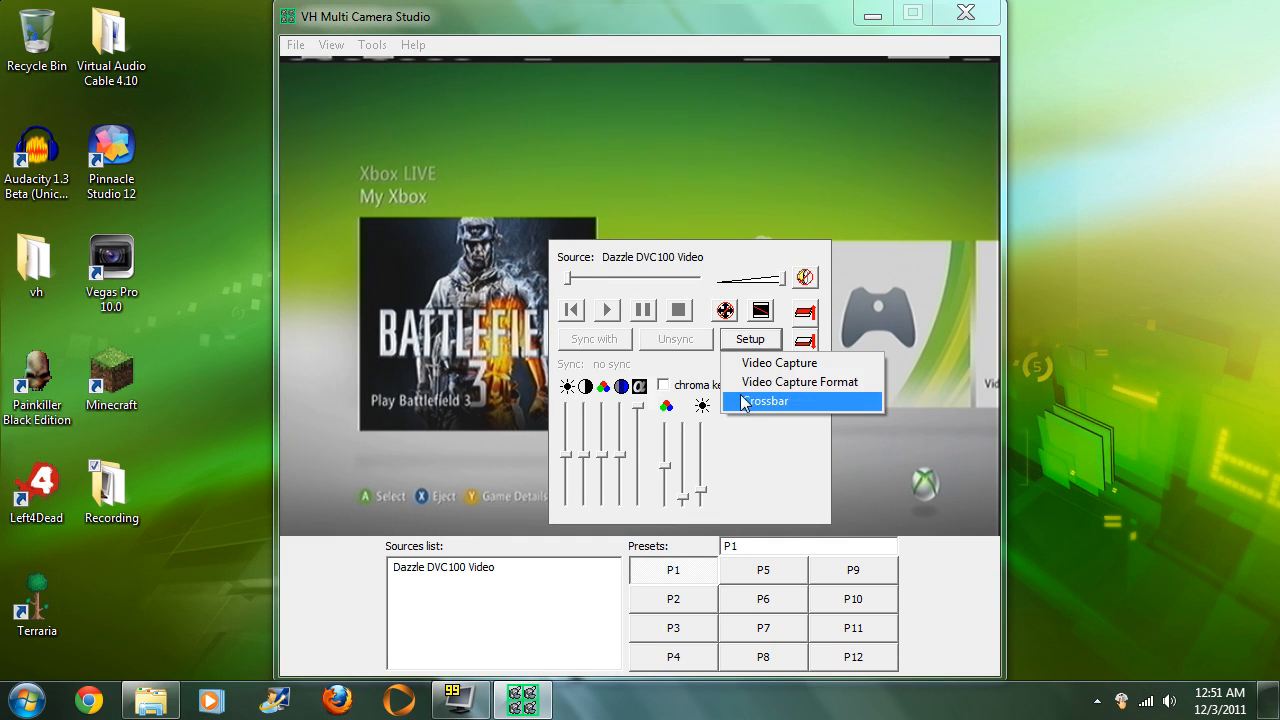
{"action": "left_click", "coordinate": [744, 401]}
{"action": "left_click", "coordinate": [638, 115]}
{"action": "left_click", "coordinate": [580, 146]}
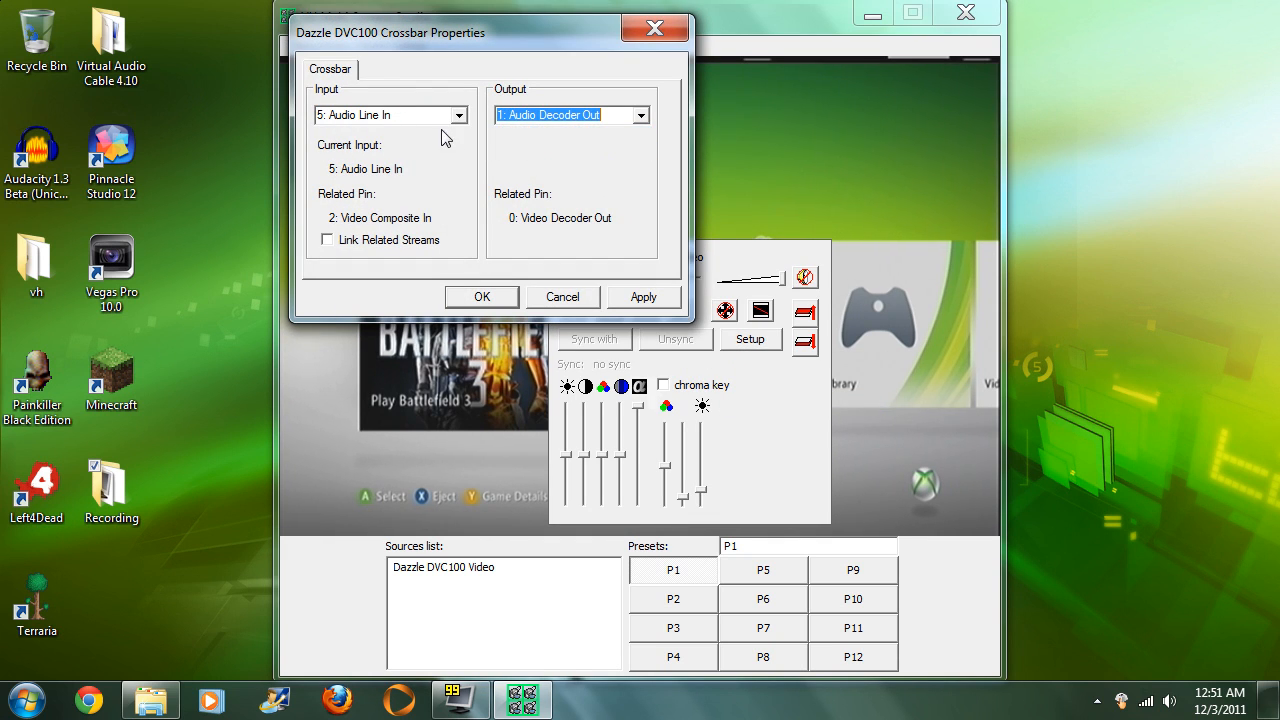
{"action": "left_click", "coordinate": [640, 115]}
{"action": "left_click", "coordinate": [533, 131]}
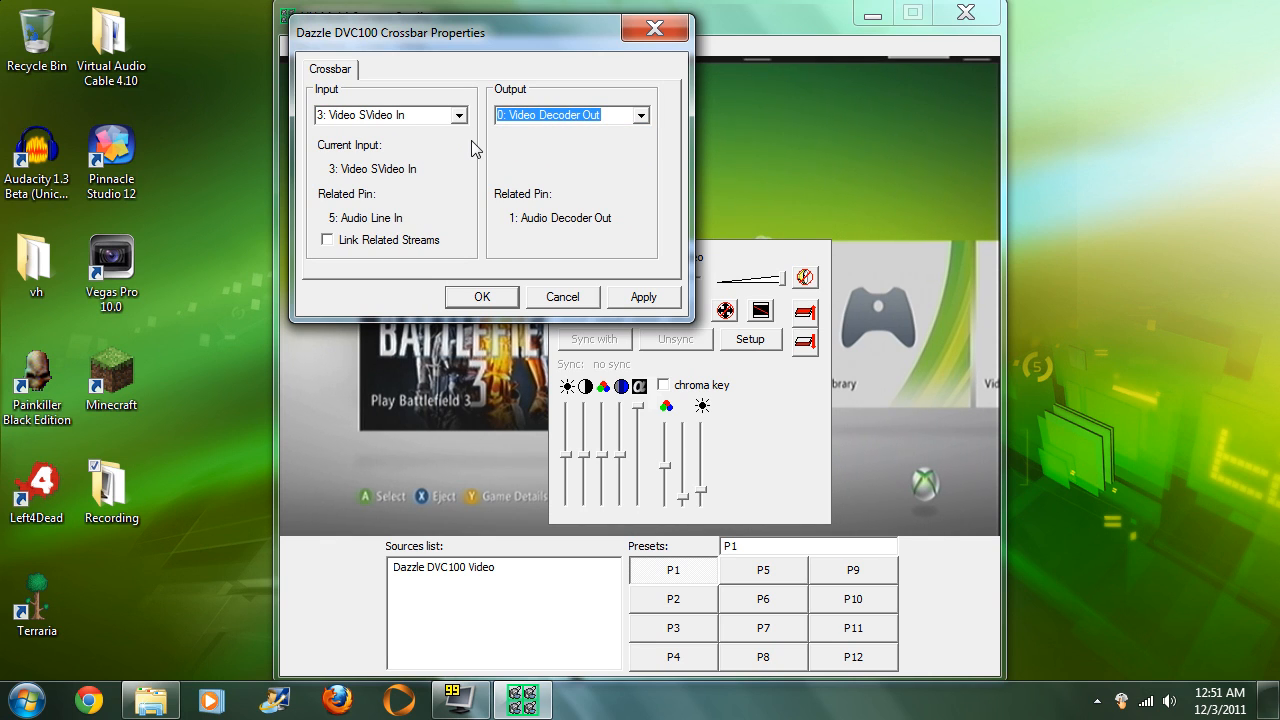
{"action": "left_click", "coordinate": [563, 296]}
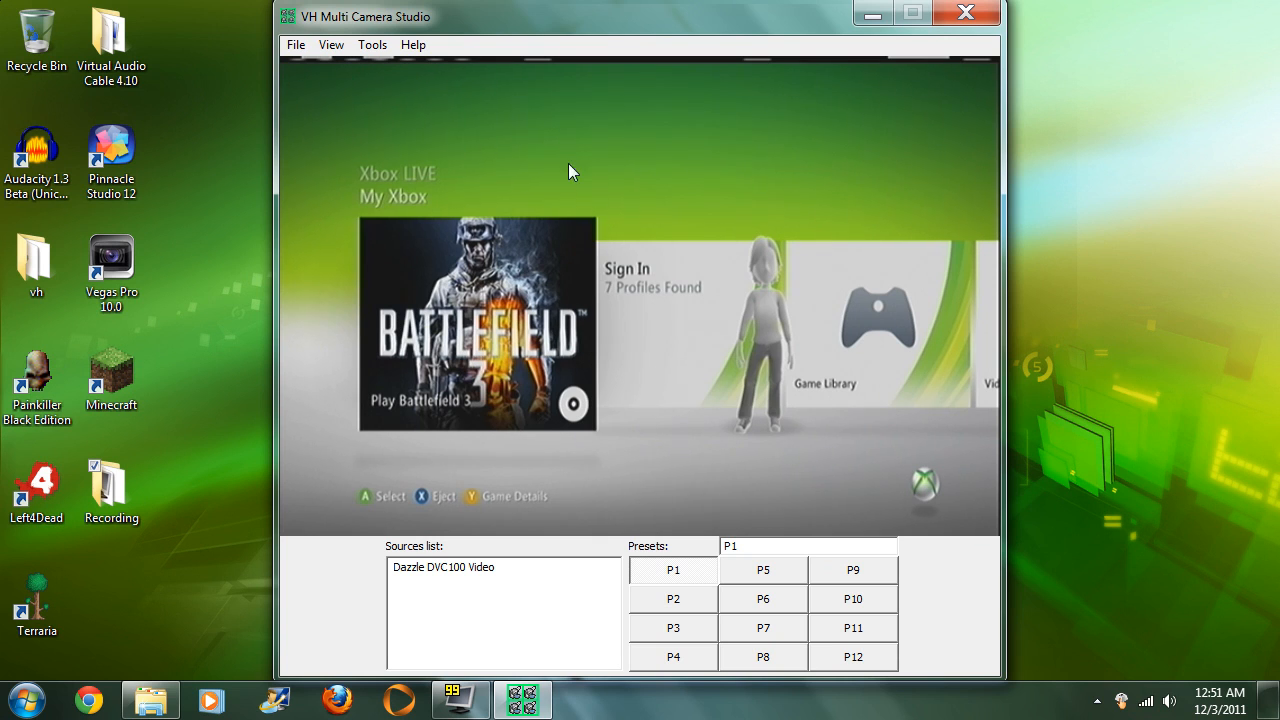
- Bring up the Recording folder and minimise the VH Multi Camera Studio window
{"action": "left_click", "coordinate": [160, 700]}
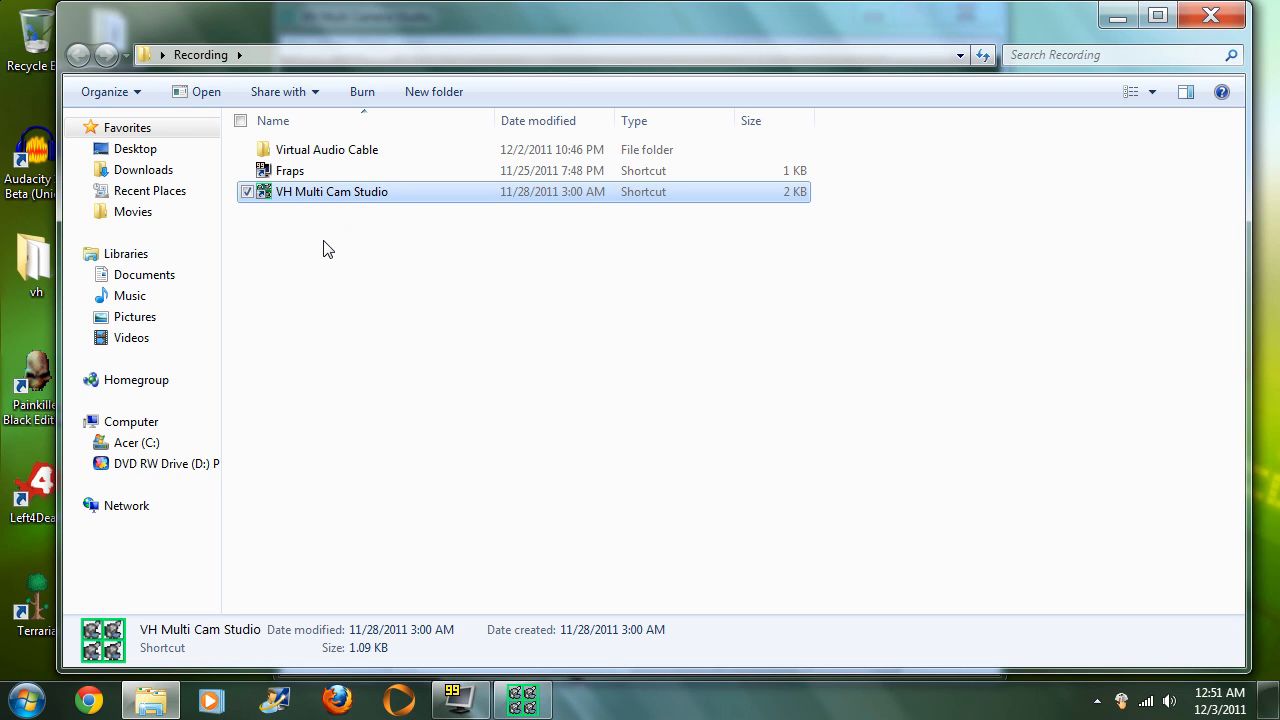
{"action": "mouse_move", "coordinate": [530, 706]}
{"action": "left_click", "coordinate": [540, 590]}
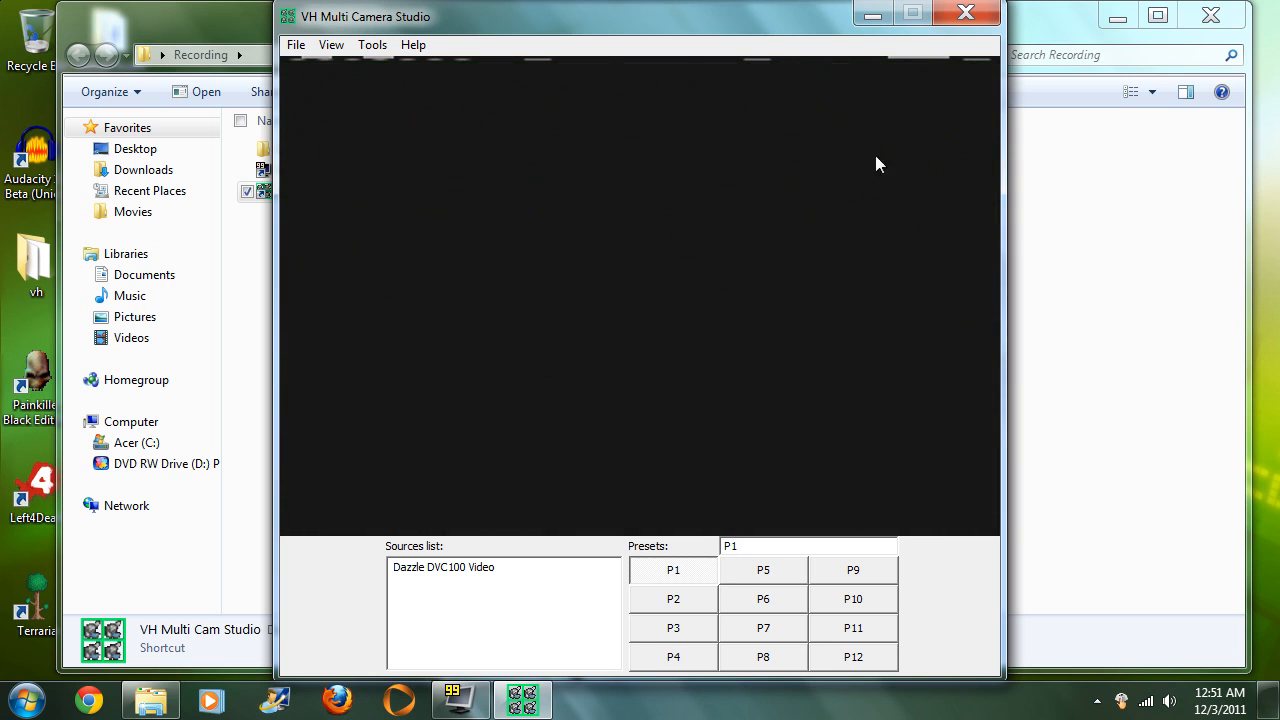
{"action": "left_click", "coordinate": [872, 16]}
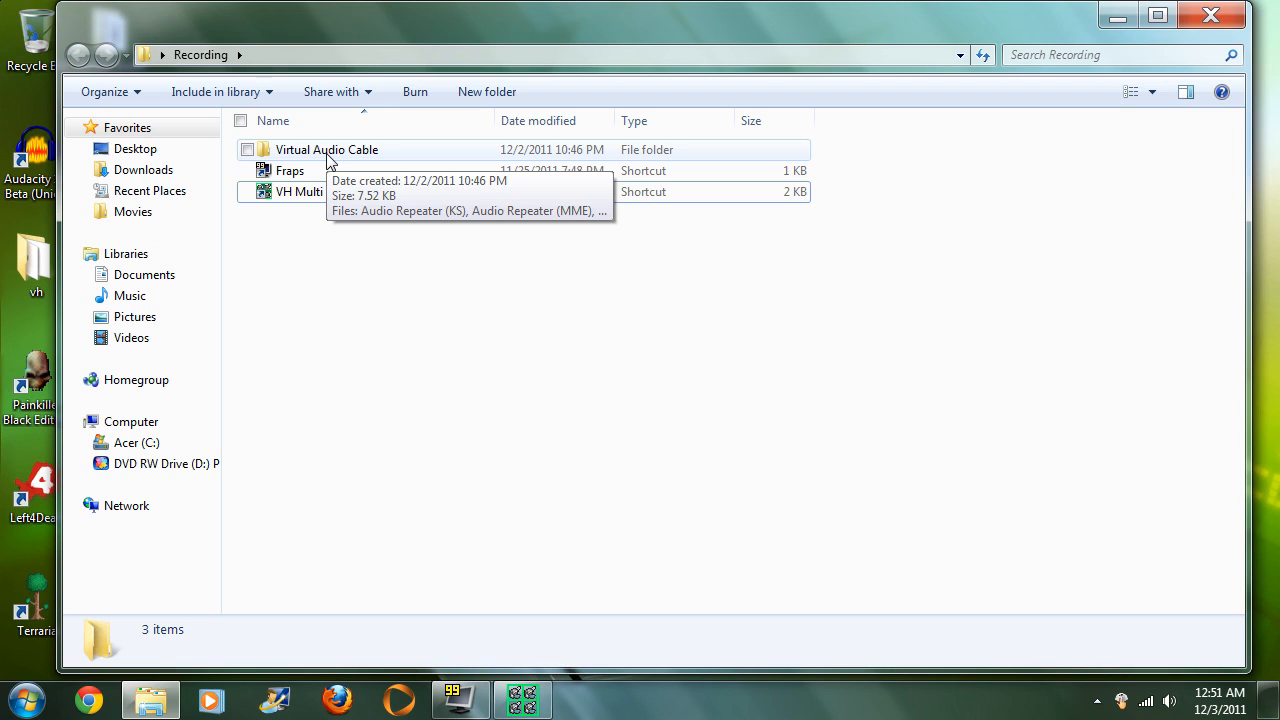
- Check the Windows sound recording and playback device lists for the Virtual Audio Cable's Line 1, and cancel the Sound settings
{"action": "right_click", "coordinate": [1169, 701]}
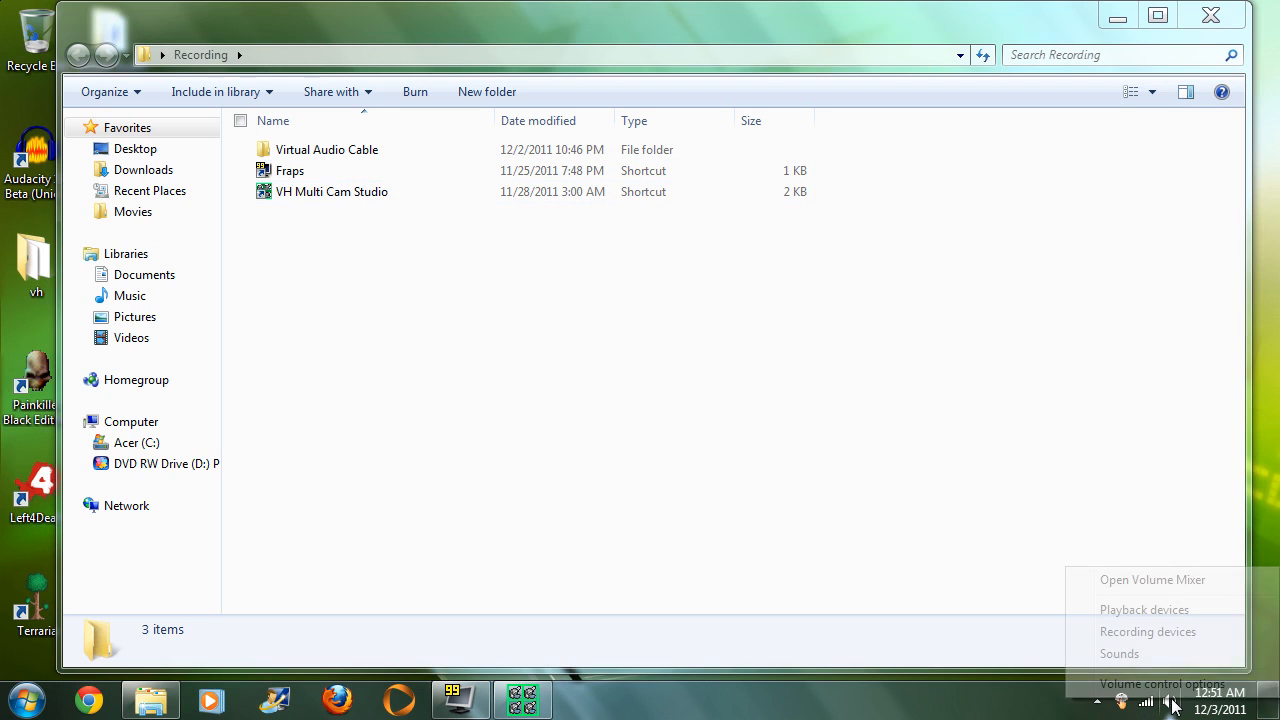
{"action": "left_click", "coordinate": [1163, 634]}
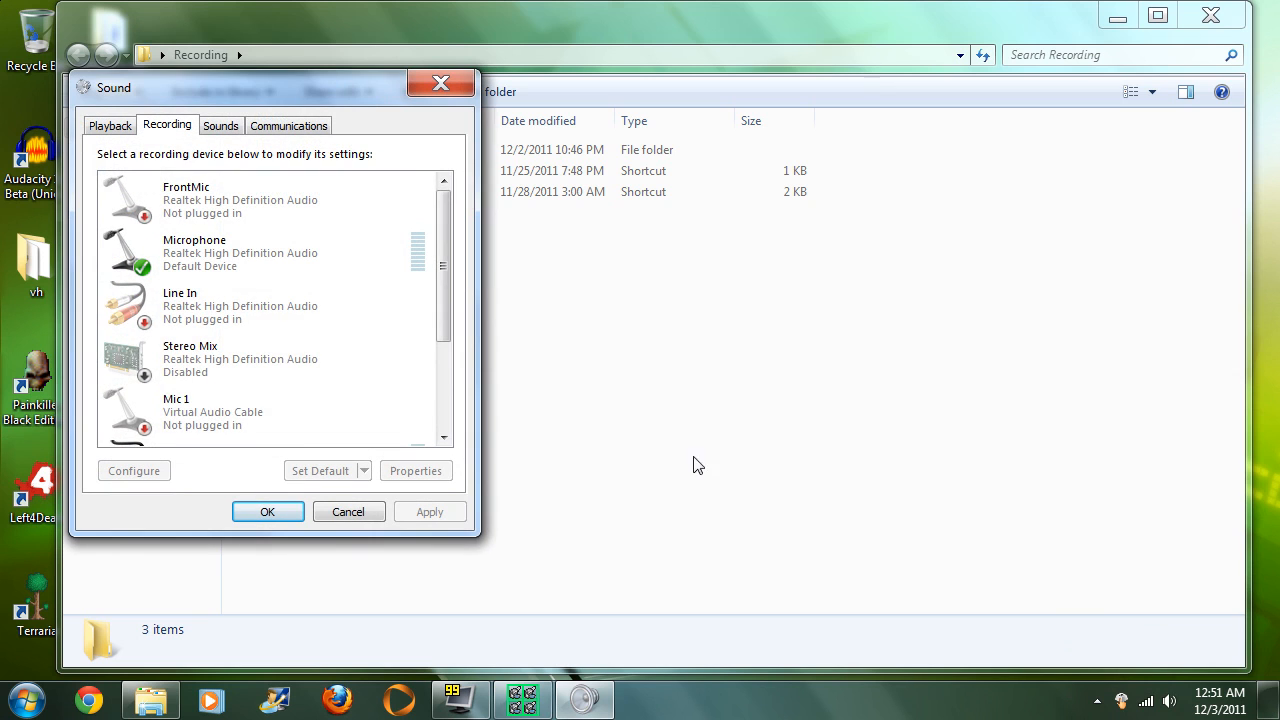
{"action": "scroll", "coordinate": [210, 302], "scroll_direction": "down", "scroll_amount": 2}
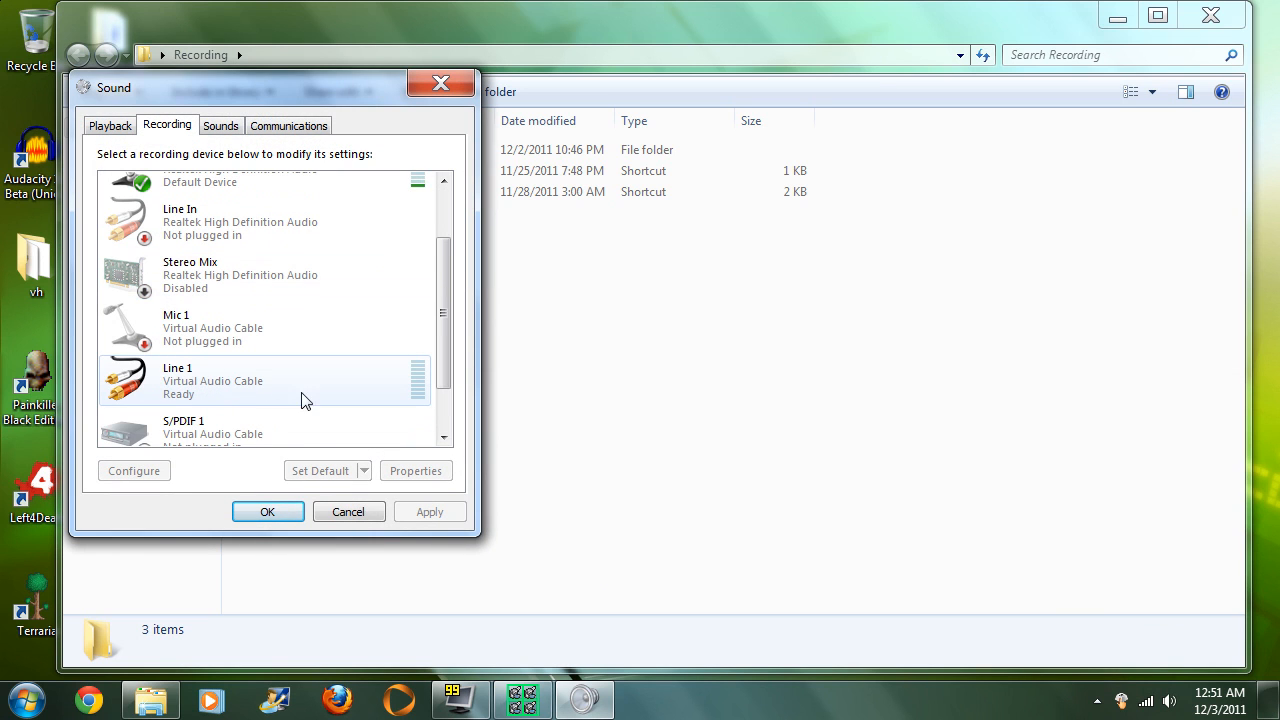
{"action": "left_click", "coordinate": [118, 127]}
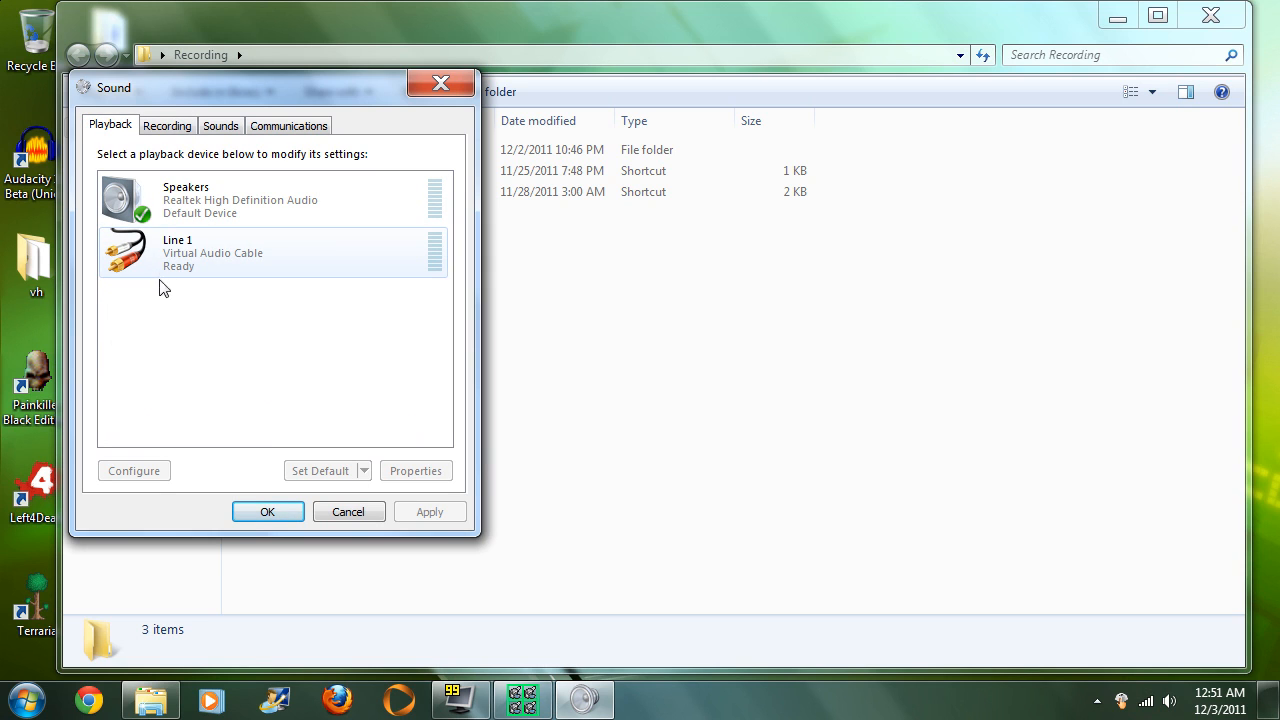
{"action": "left_click", "coordinate": [348, 512]}
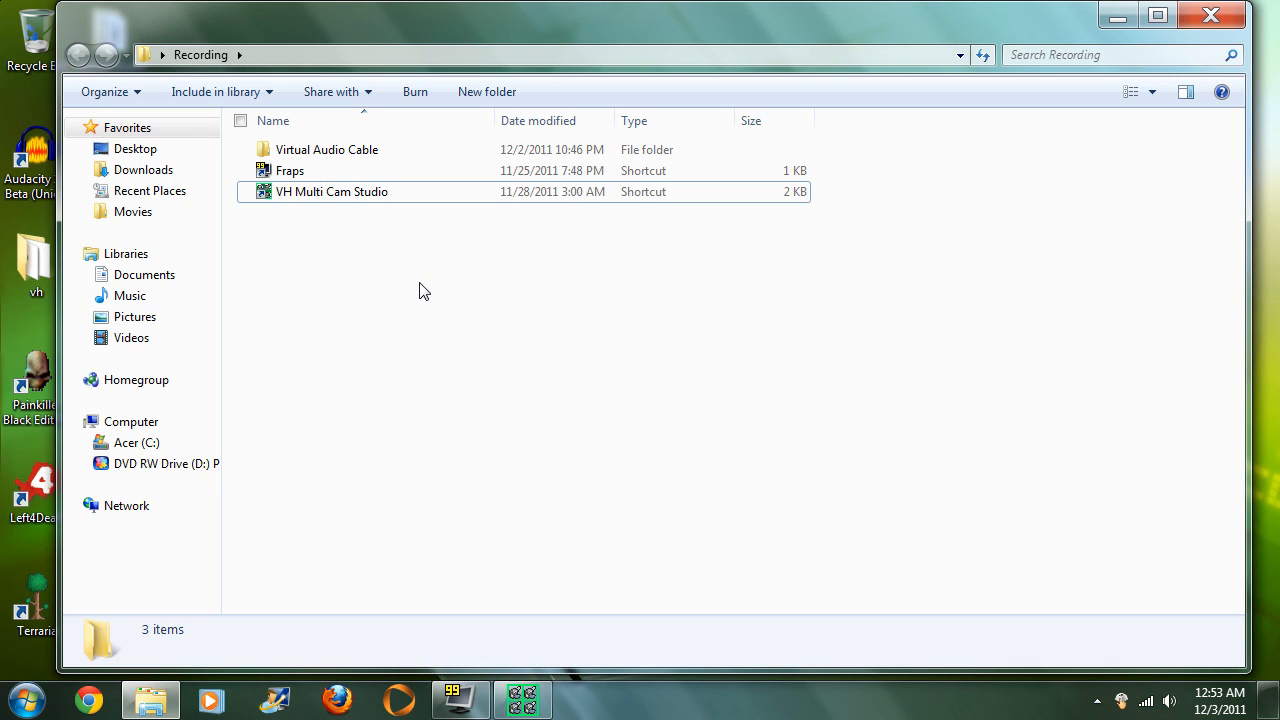
- Launch Audio Repeater (KS) from the Virtual Audio Cable folder, repeat Dazzle DVC100 Audio Device to Virtual Cable 1, start it and minimise it
{"action": "double_click", "coordinate": [388, 149]}
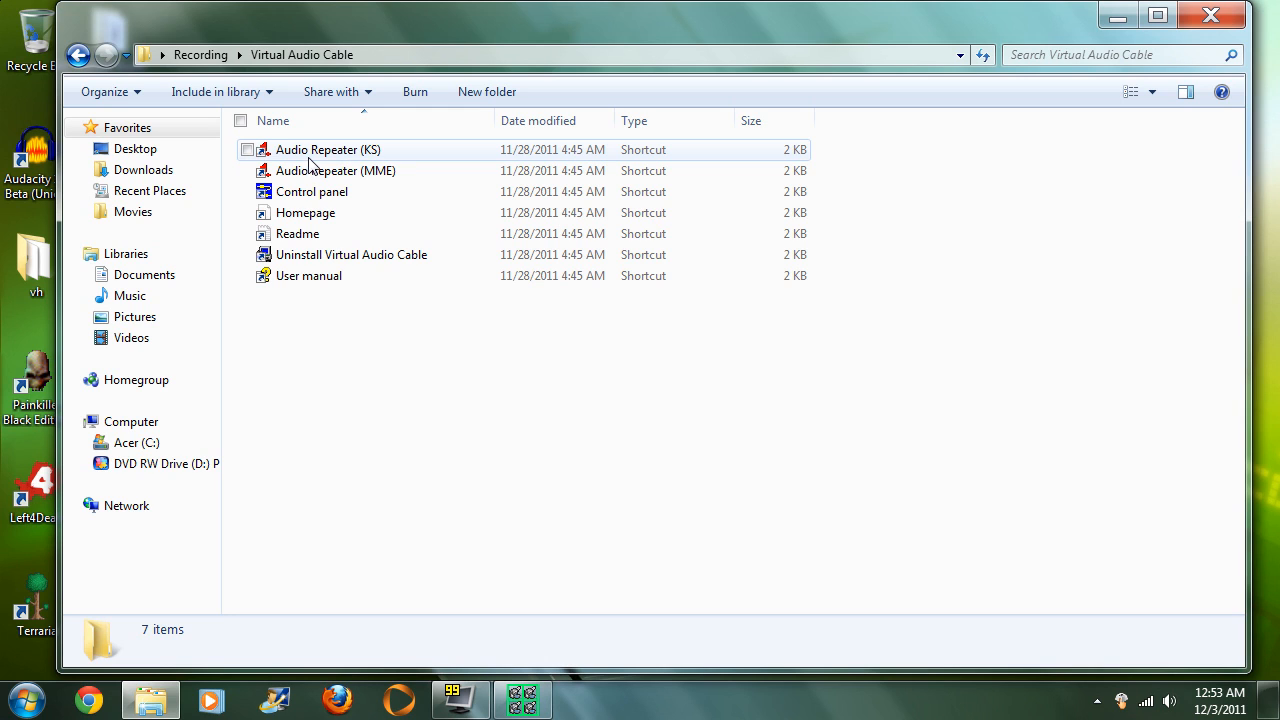
{"action": "double_click", "coordinate": [372, 158]}
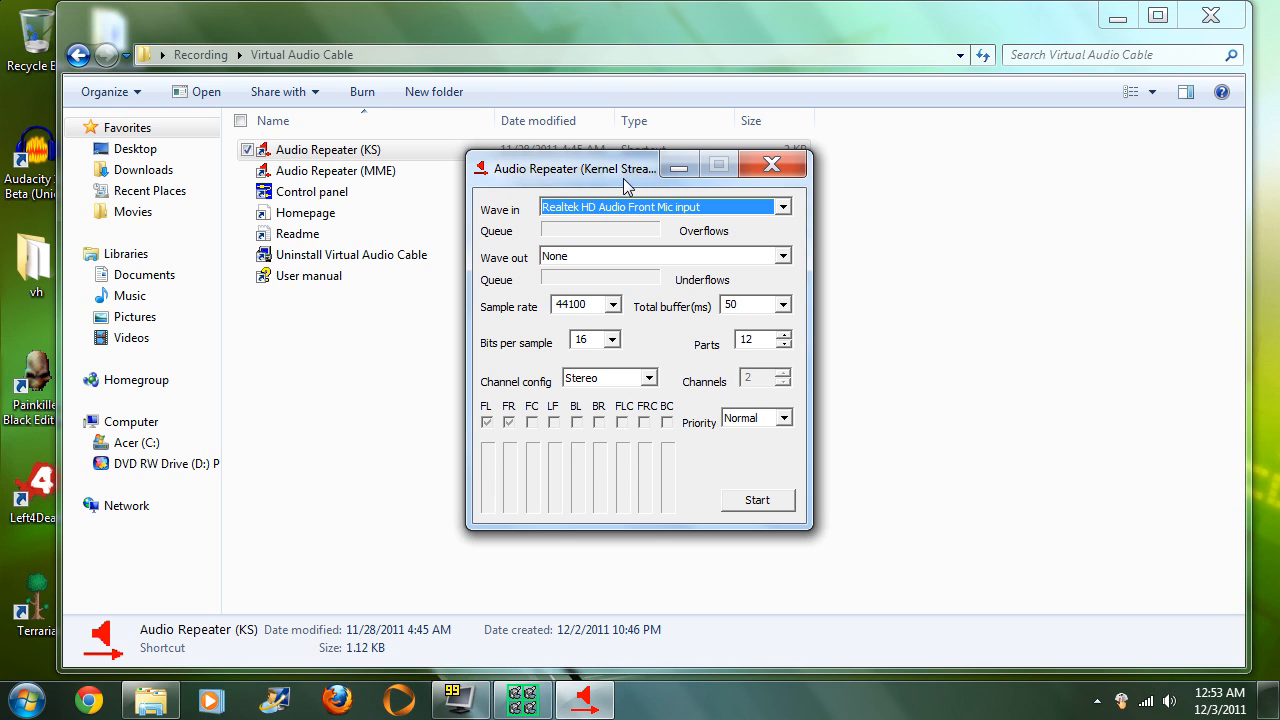
{"action": "left_click", "coordinate": [783, 207]}
{"action": "left_click", "coordinate": [629, 316]}
{"action": "left_click", "coordinate": [783, 256]}
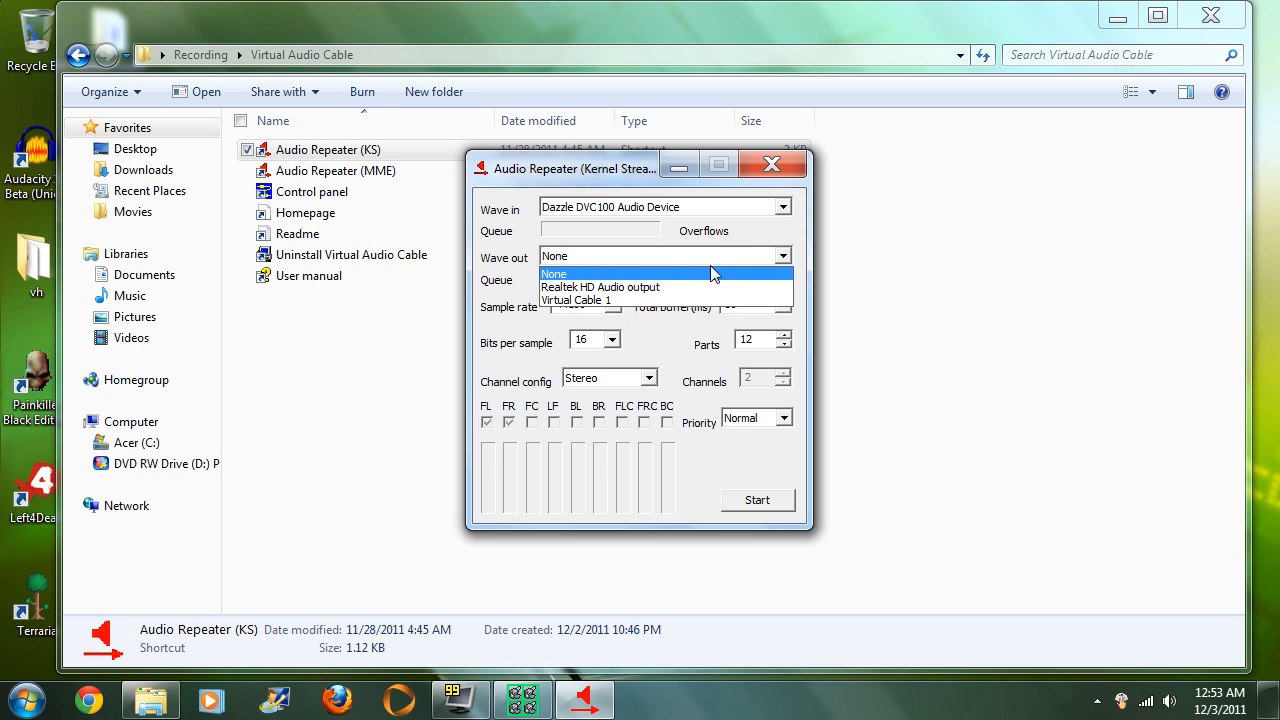
{"action": "left_click", "coordinate": [586, 301]}
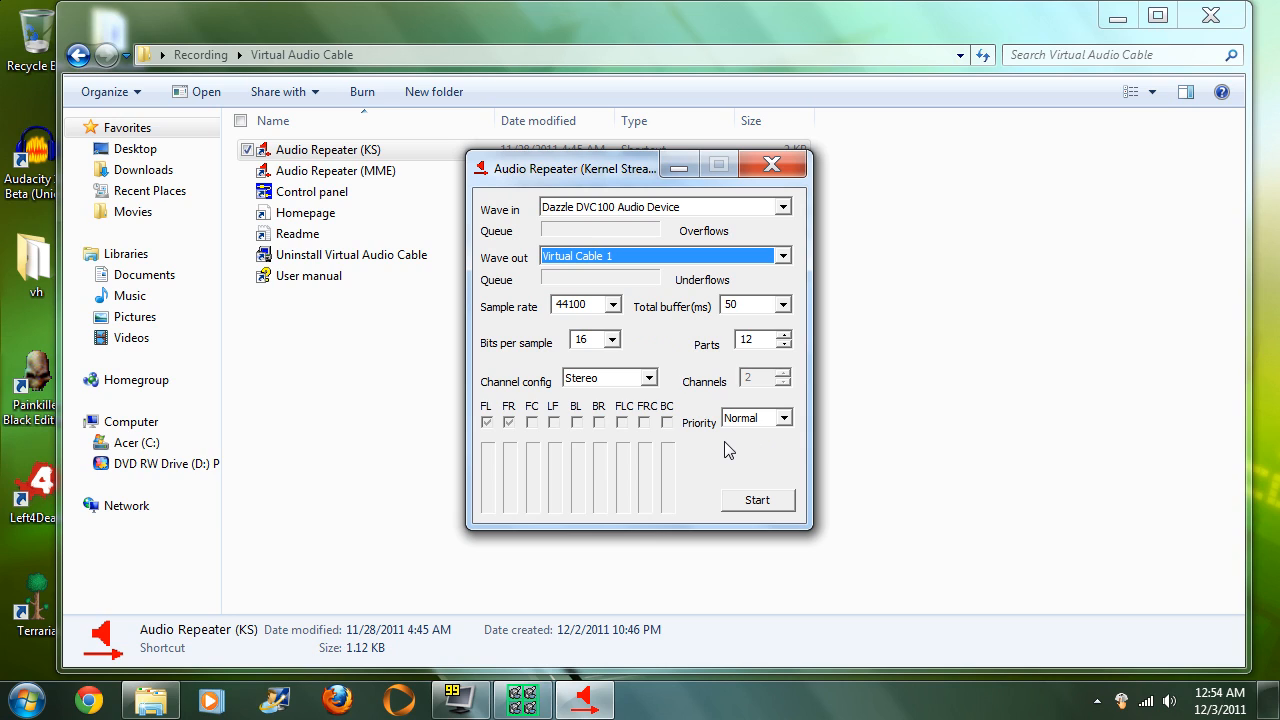
{"action": "left_click", "coordinate": [752, 501]}
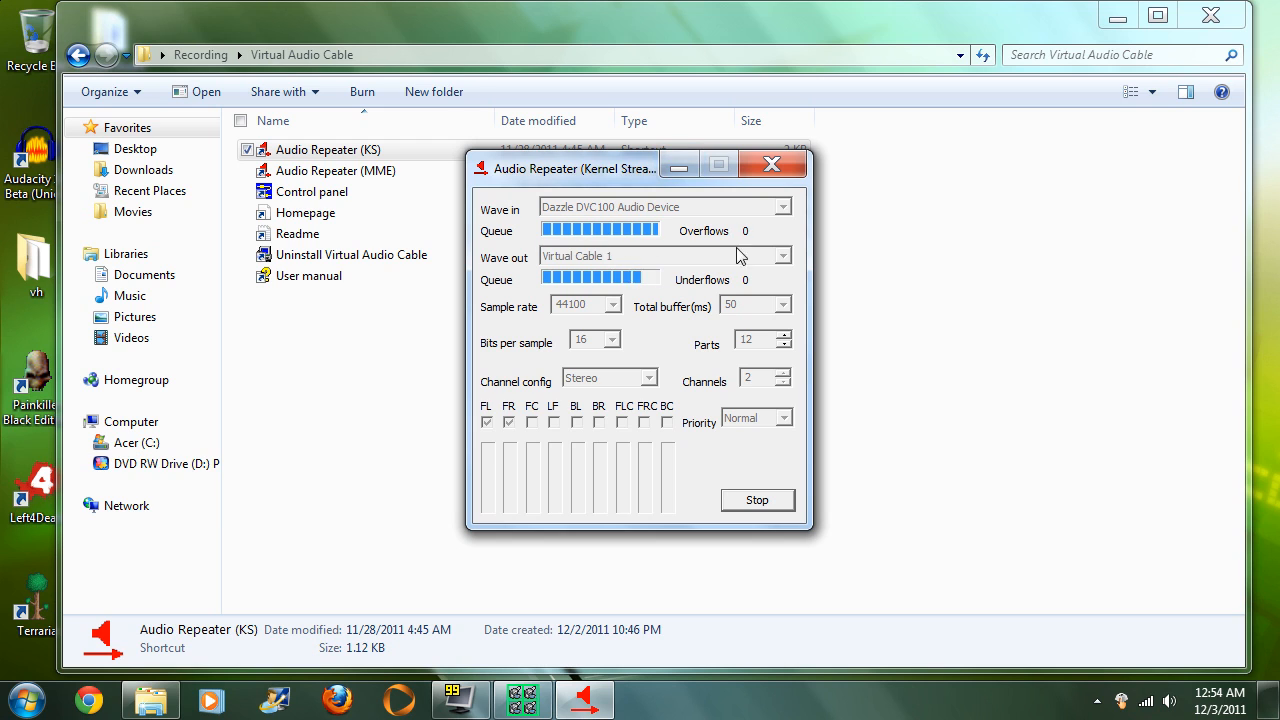
{"action": "left_click", "coordinate": [676, 158]}
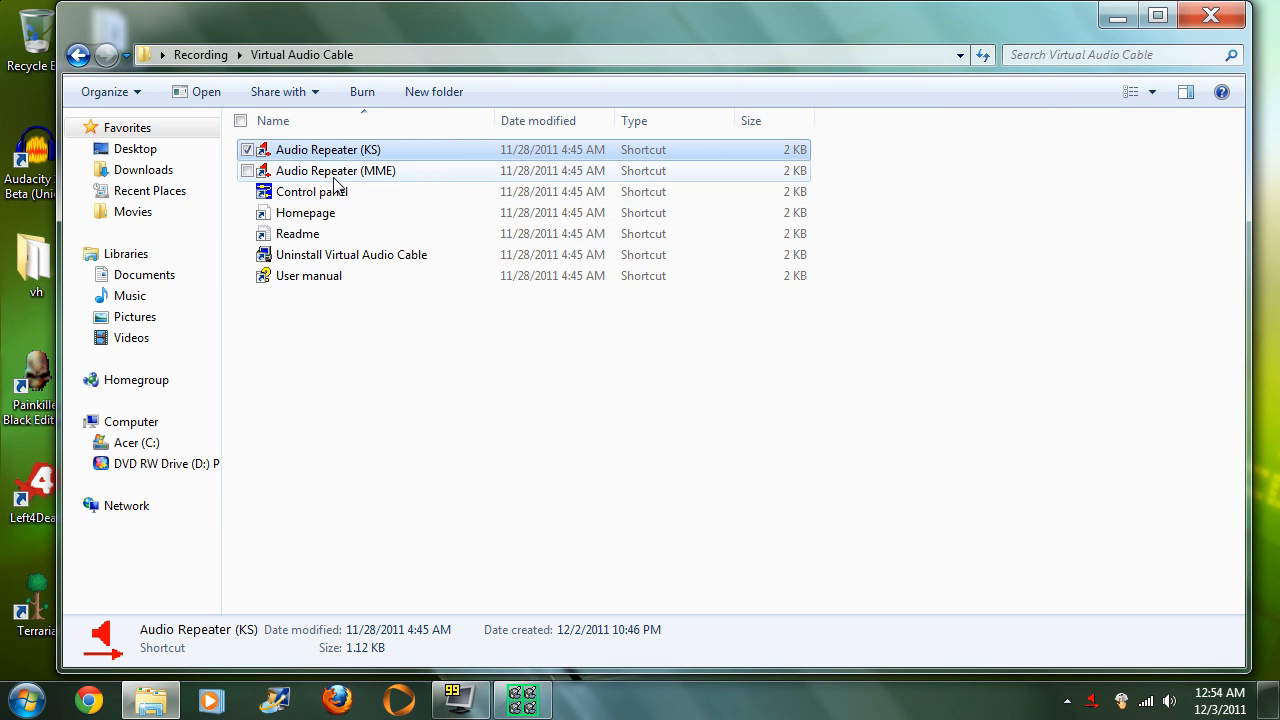
- Launch Audio Repeater (MME) with Line 1 (Virtual Audio Cable) as wave in and the Realtek Speakers as wave out
{"action": "double_click", "coordinate": [360, 180]}
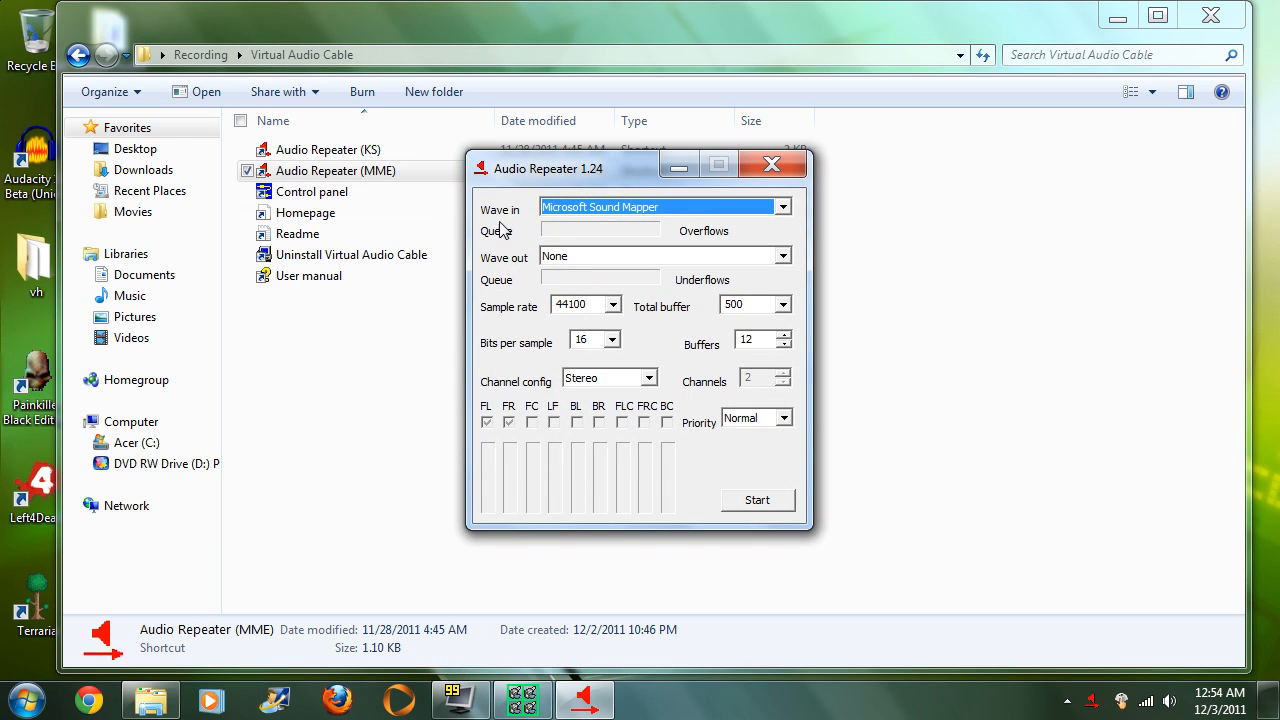
{"action": "left_click", "coordinate": [758, 208]}
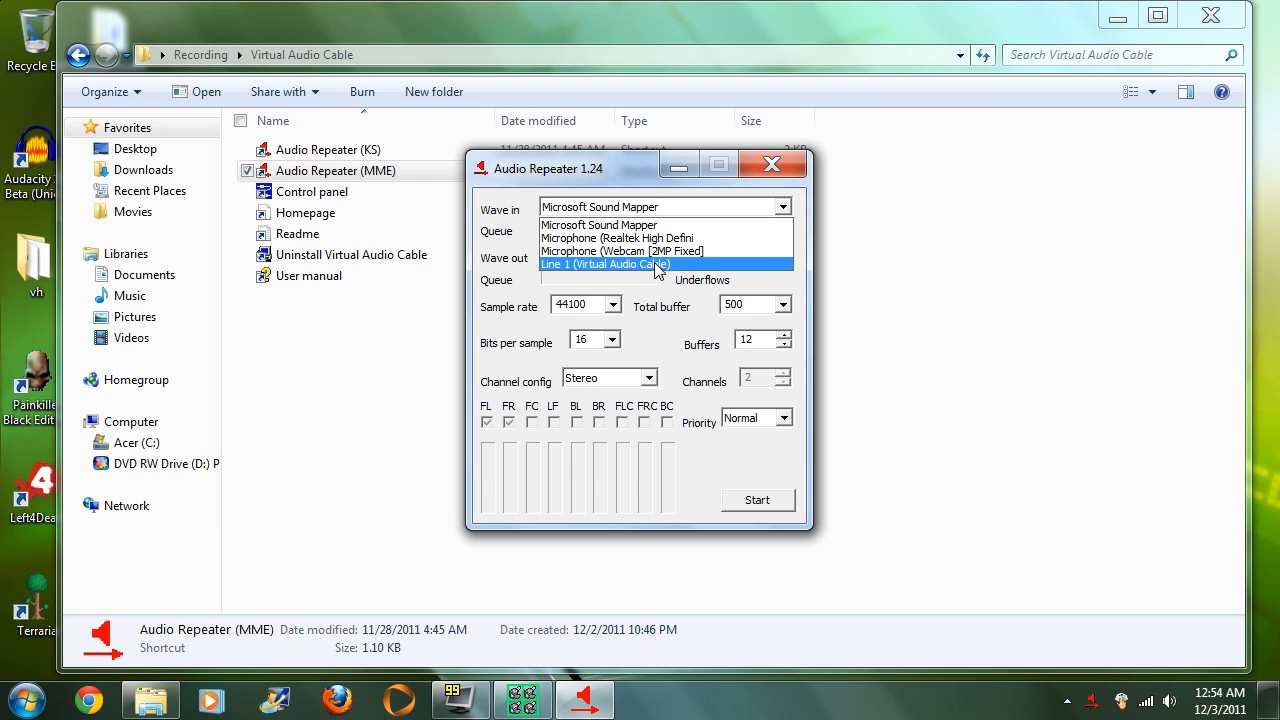
{"action": "left_click", "coordinate": [655, 266]}
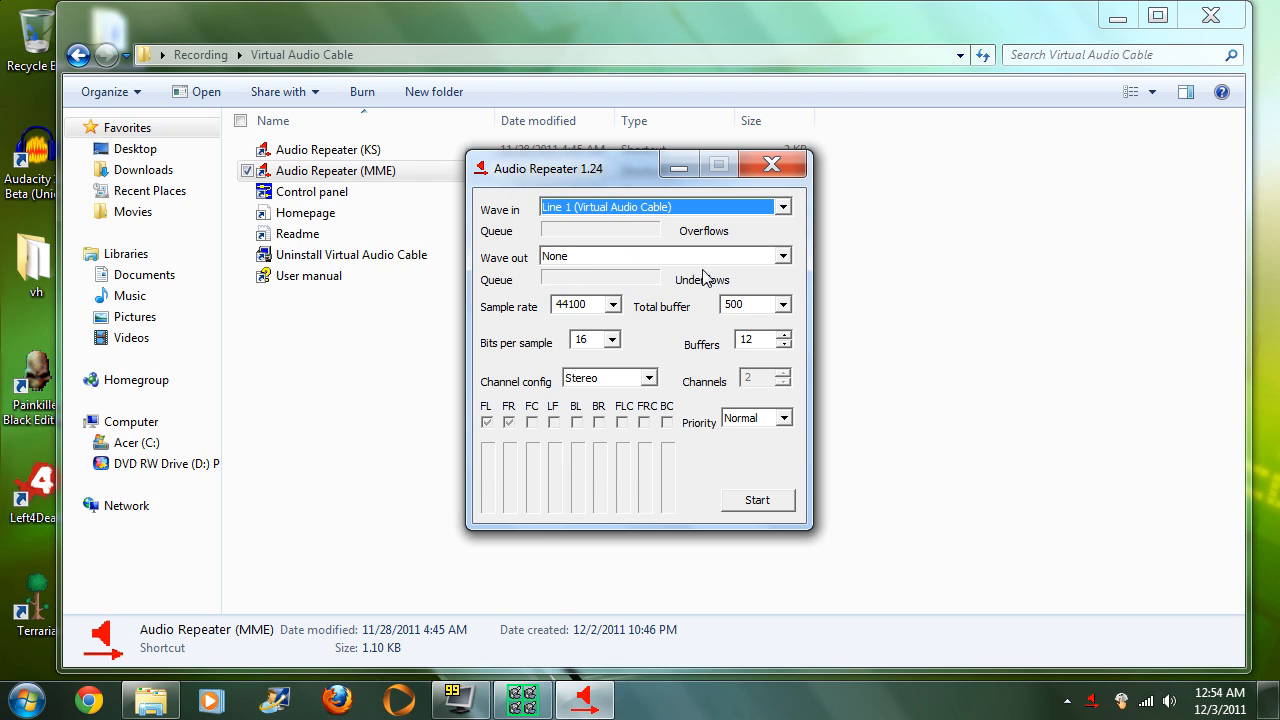
{"action": "left_click", "coordinate": [700, 261]}
{"action": "left_click", "coordinate": [620, 300]}
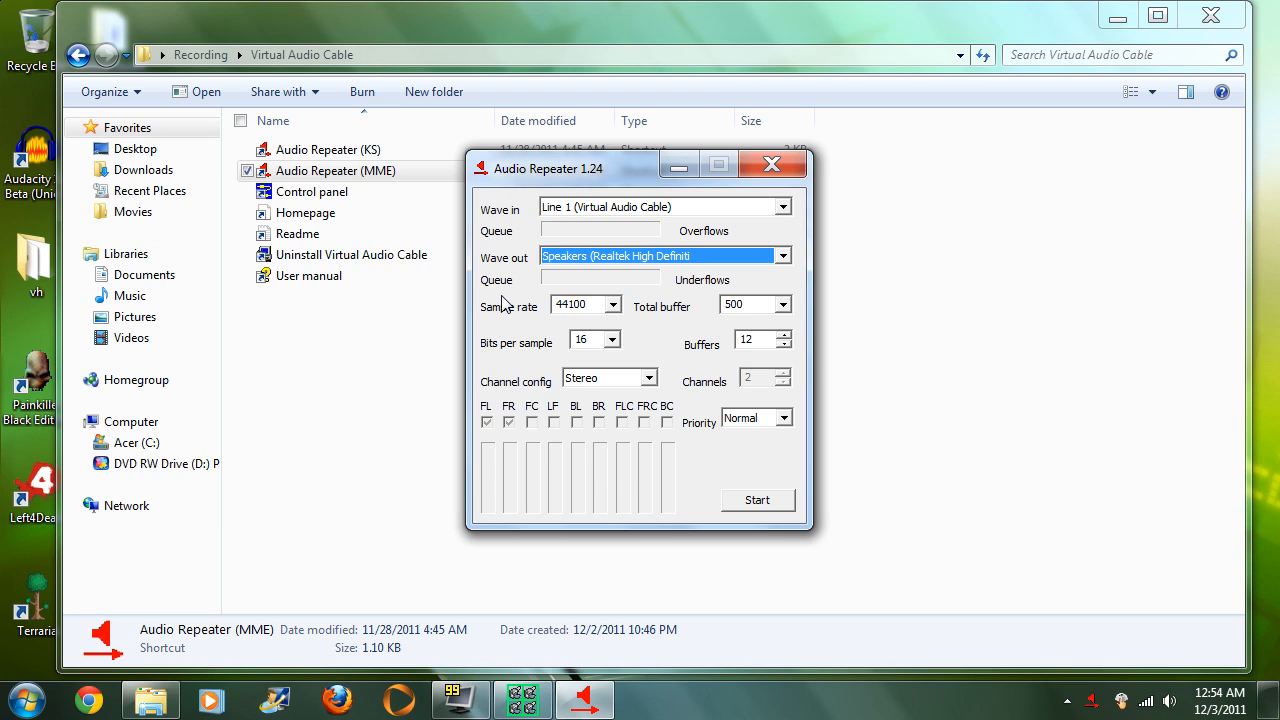
- Set the MME repeater's total buffer to 50, start and minimise it, and close the Virtual Audio Cable folder
{"action": "left_click", "coordinate": [783, 305]}
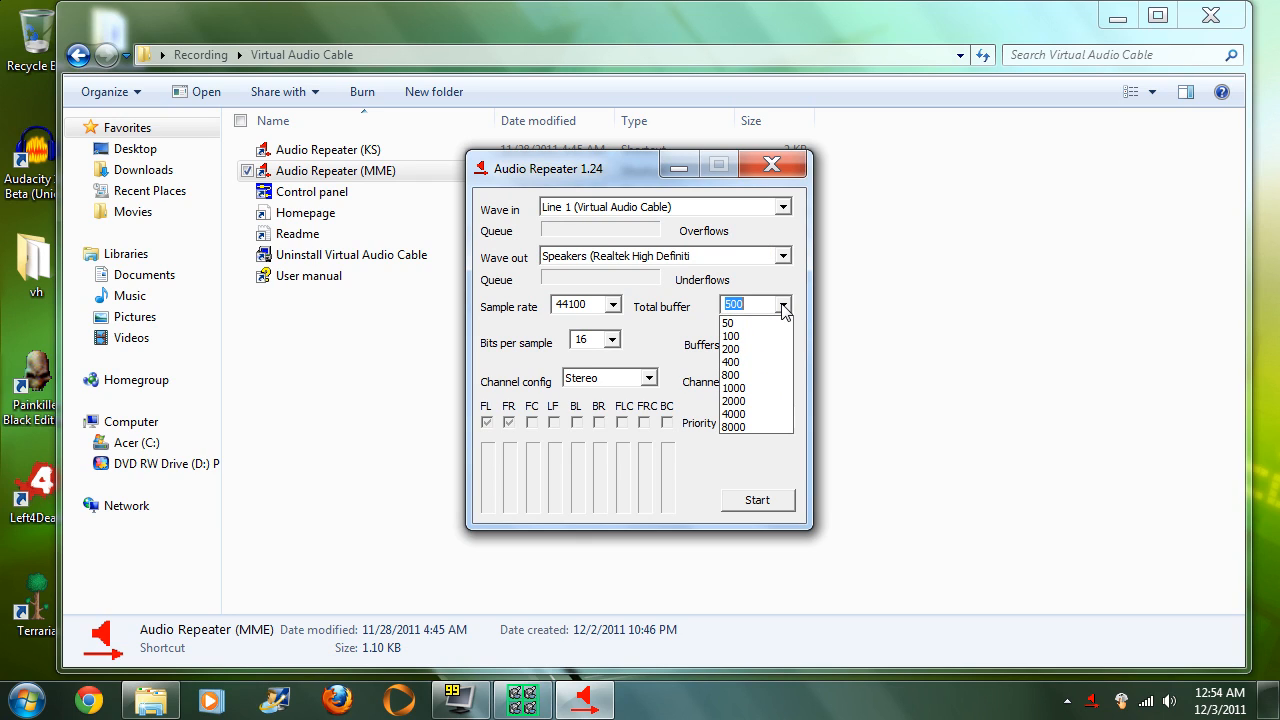
{"action": "left_click", "coordinate": [781, 324]}
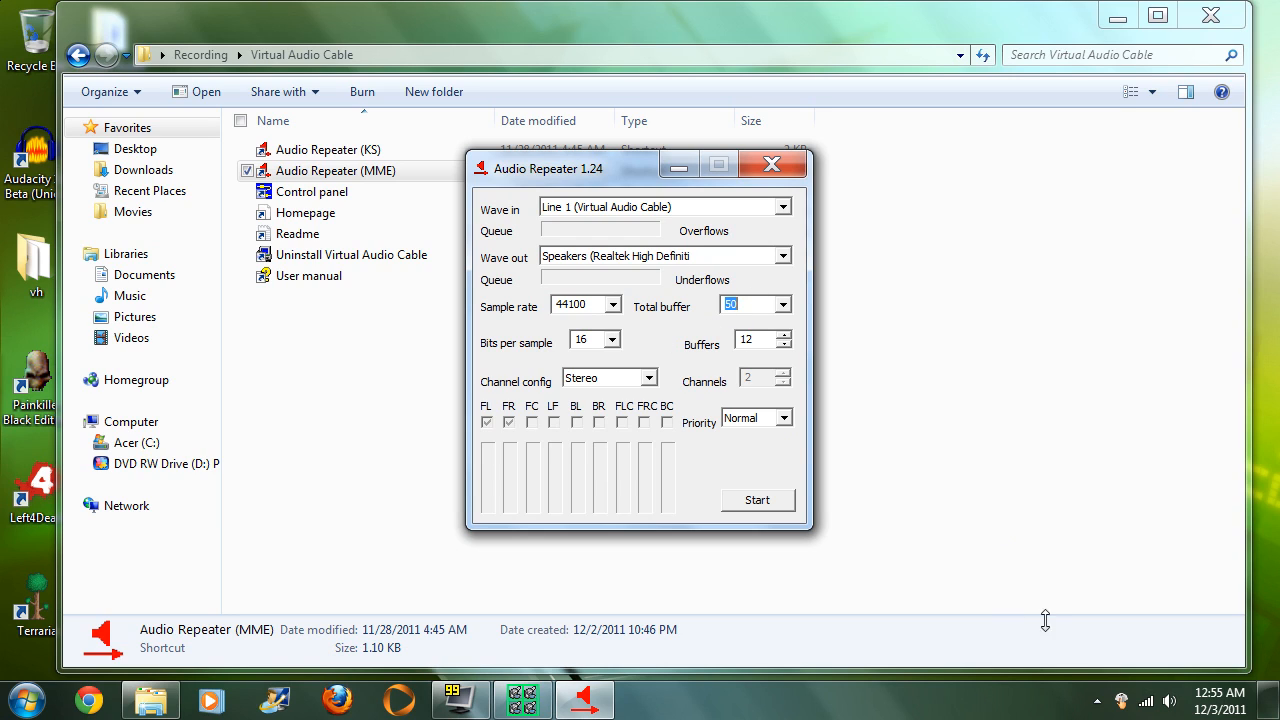
{"action": "left_click", "coordinate": [758, 505]}
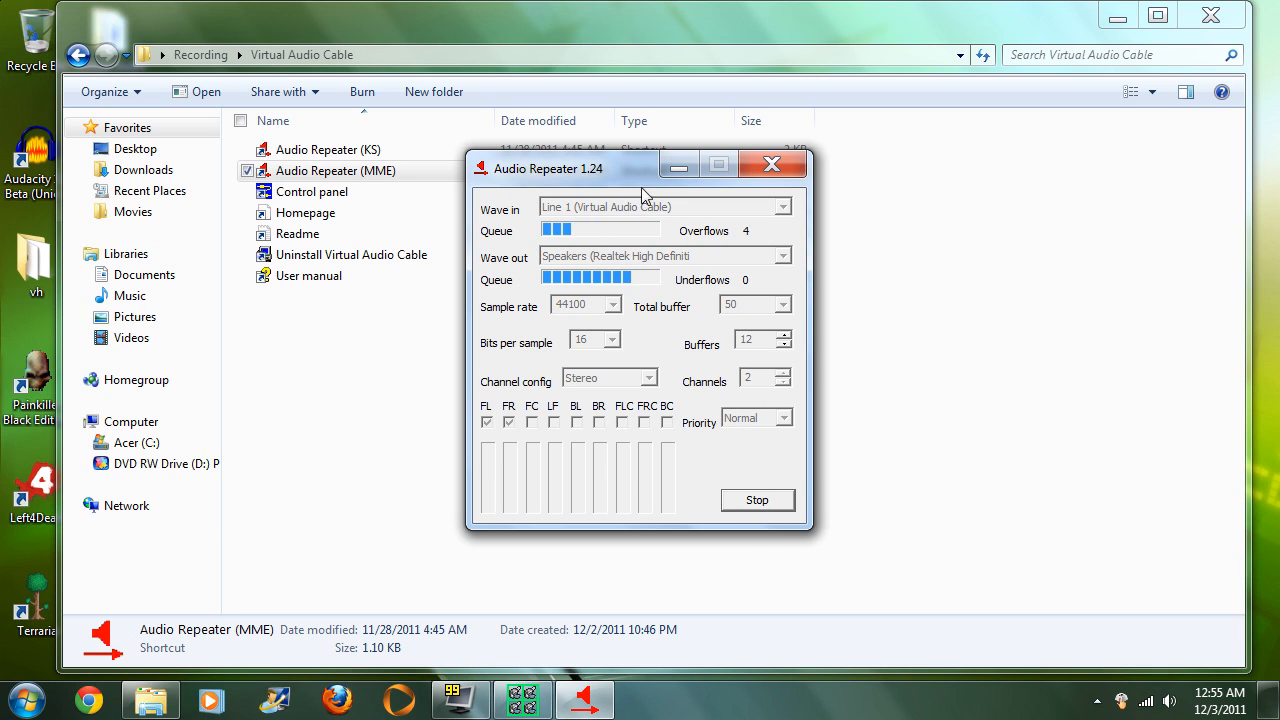
{"action": "left_click", "coordinate": [678, 168]}
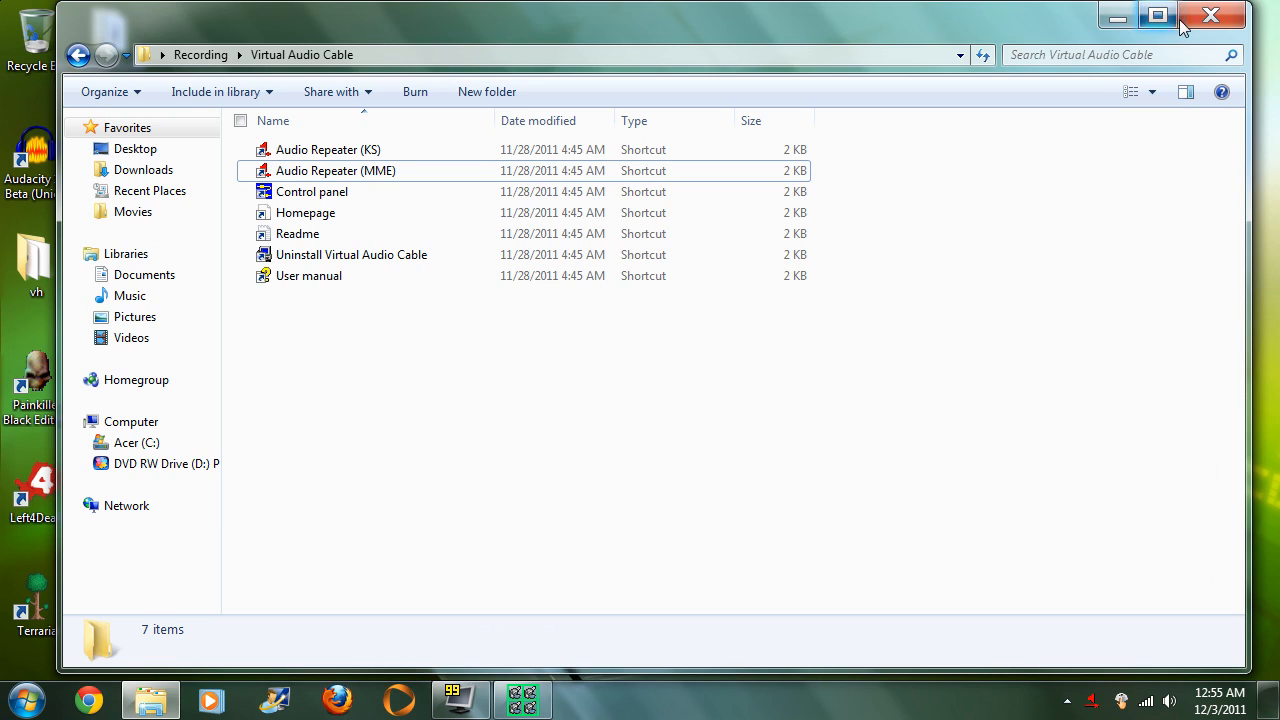
{"action": "left_click", "coordinate": [1211, 15]}
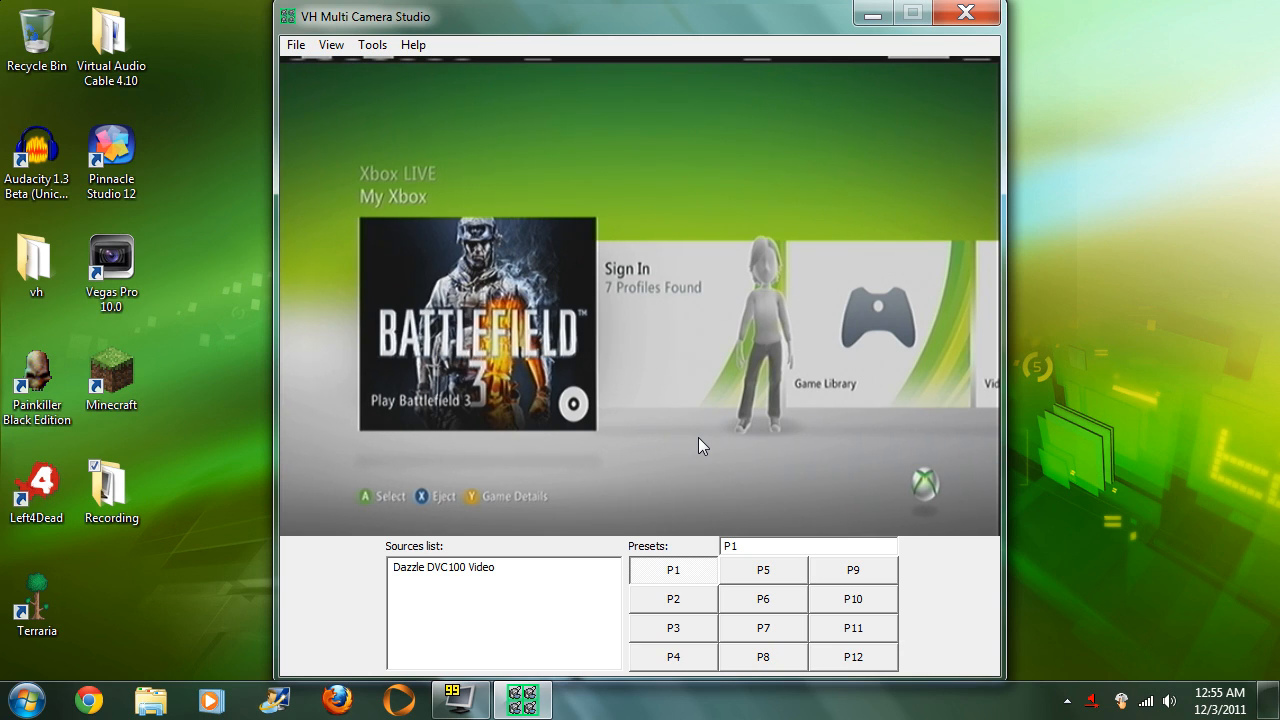
- Review the Fraps movie capture settings, minimise Fraps, and cycle its frame-rate overlay until it is hidden
{"action": "left_click", "coordinate": [462, 703]}
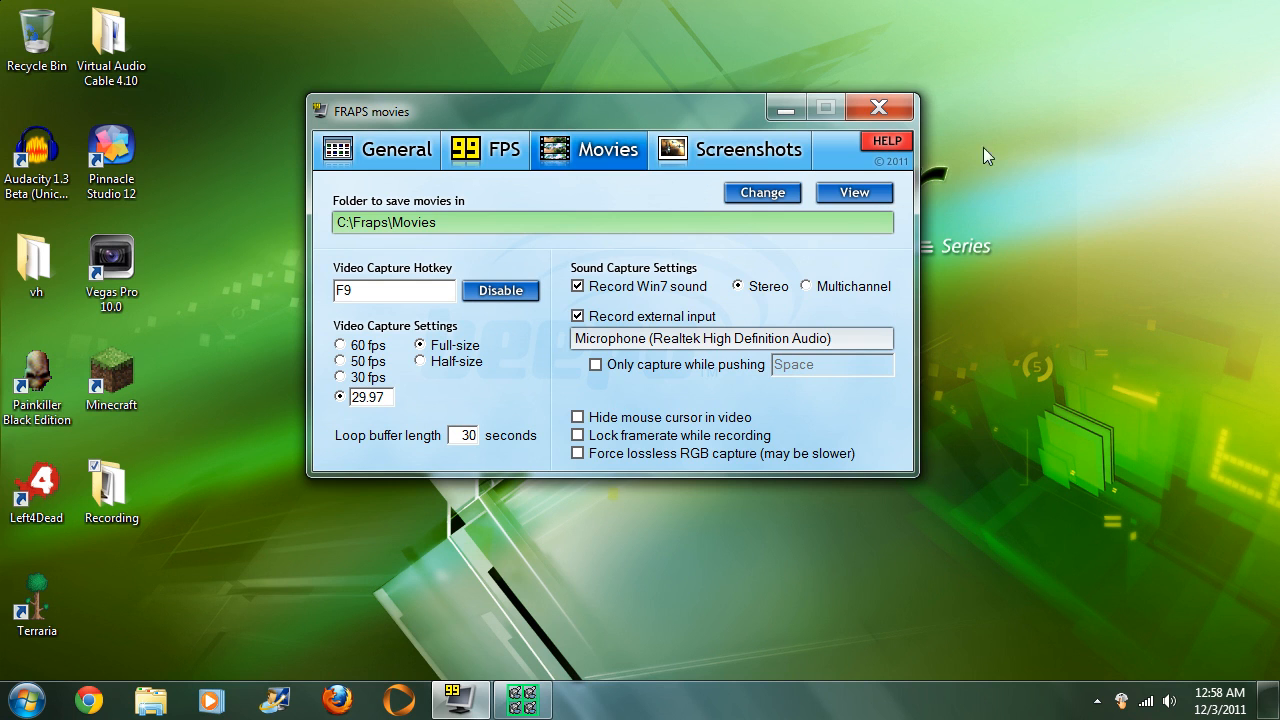
{"action": "left_click", "coordinate": [784, 104]}
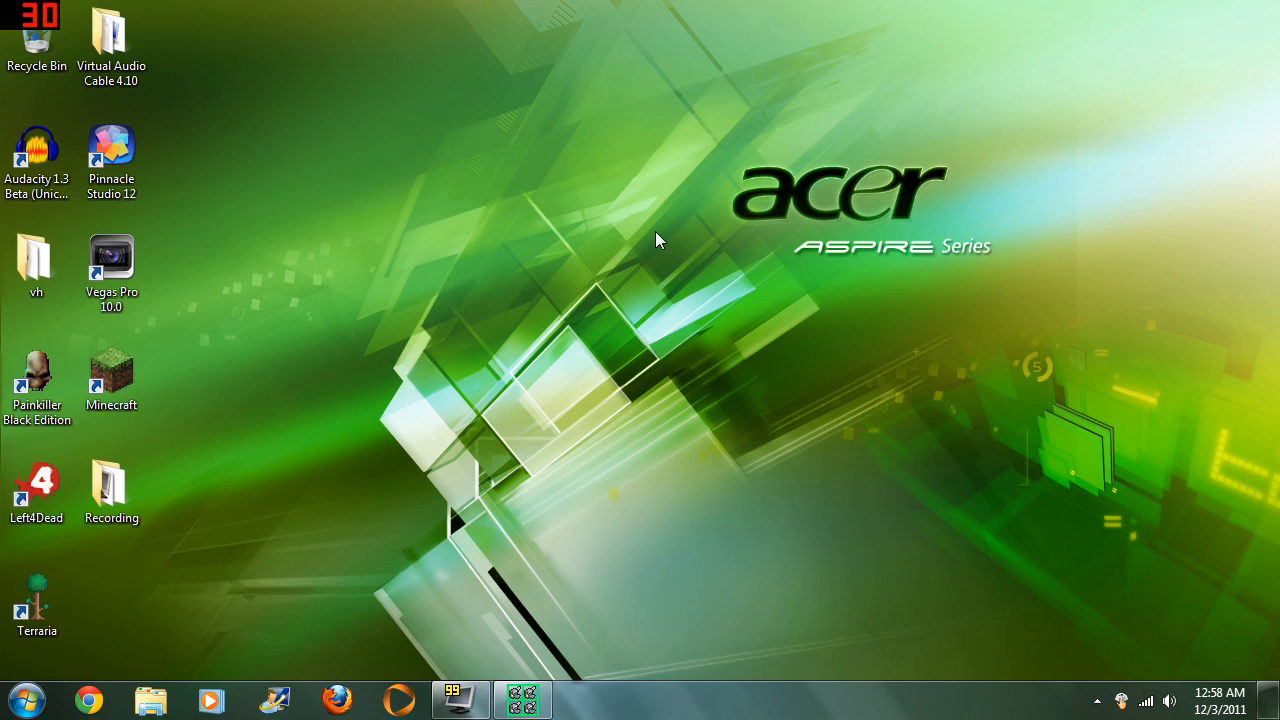
{"action": "key", "text": "F12"}
{"action": "key", "text": "F12"}
{"action": "key", "text": "F12"}
{"action": "key", "text": "F12"}
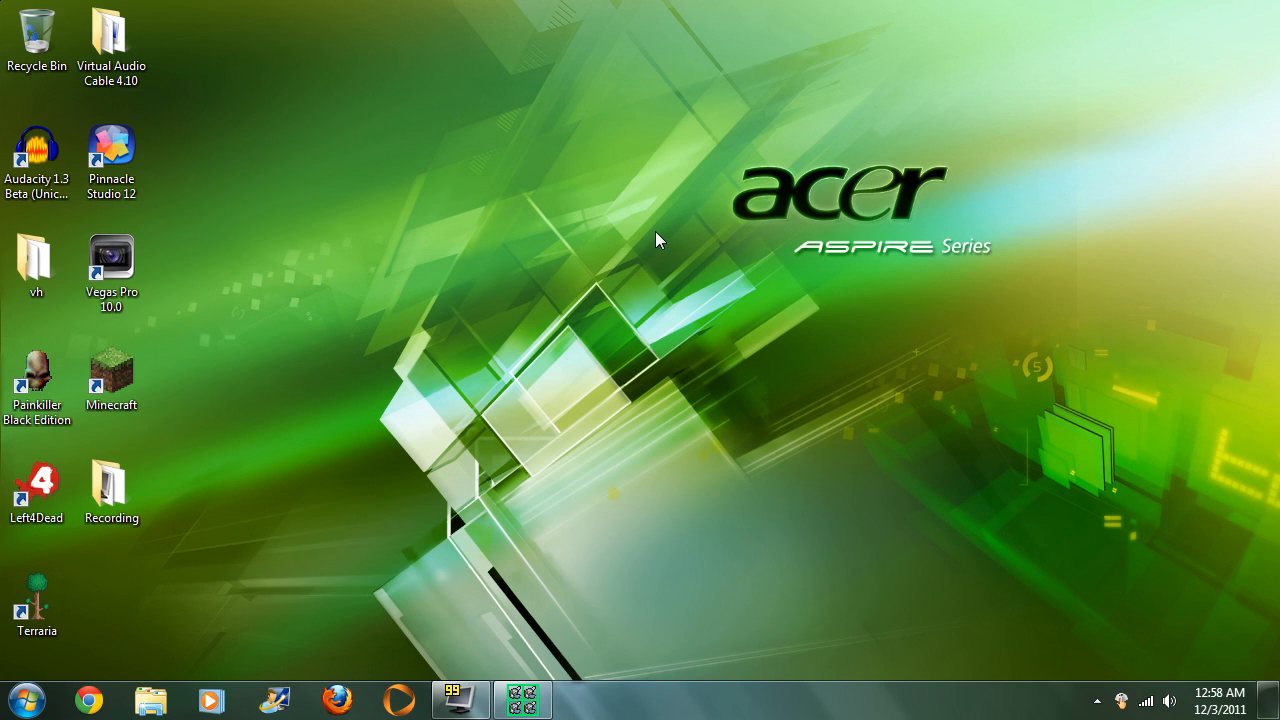
- Switch to VH Multi Camera Studio, point out the Vegas Pro 10.0 desktop shortcut, and return to the video window
{"action": "left_click", "coordinate": [522, 699]}
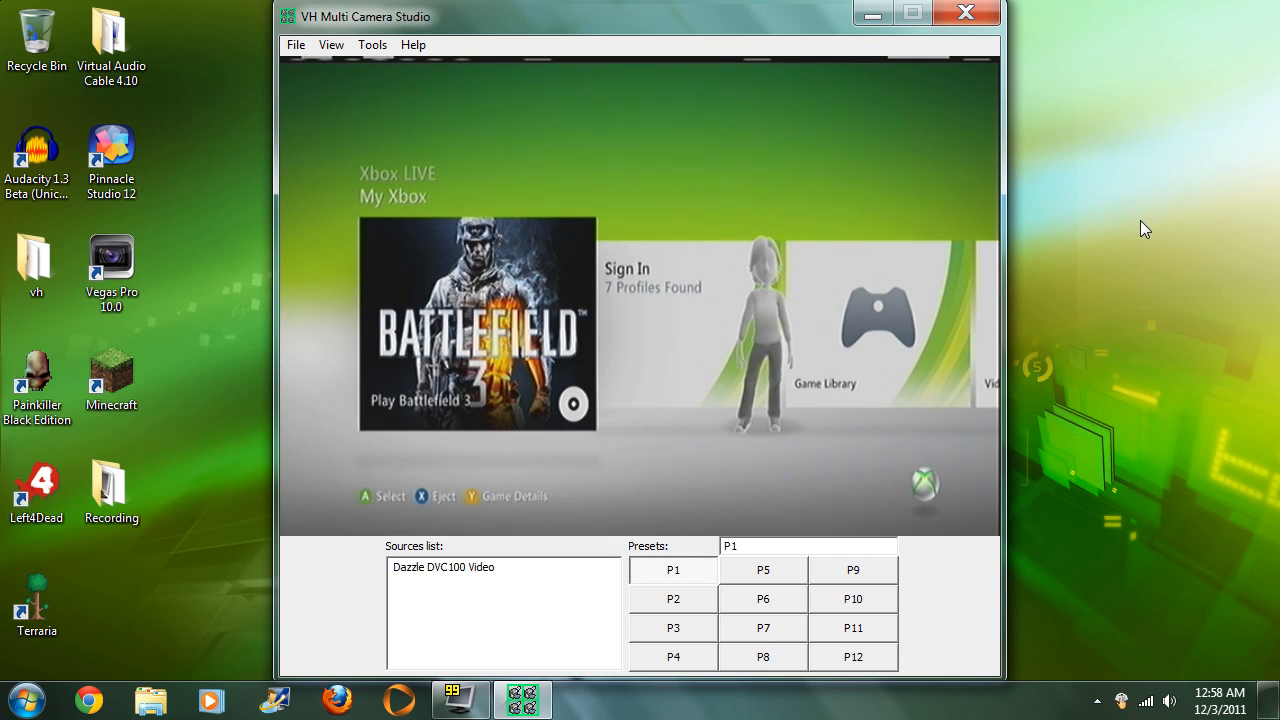
{"action": "left_click", "coordinate": [111, 262]}
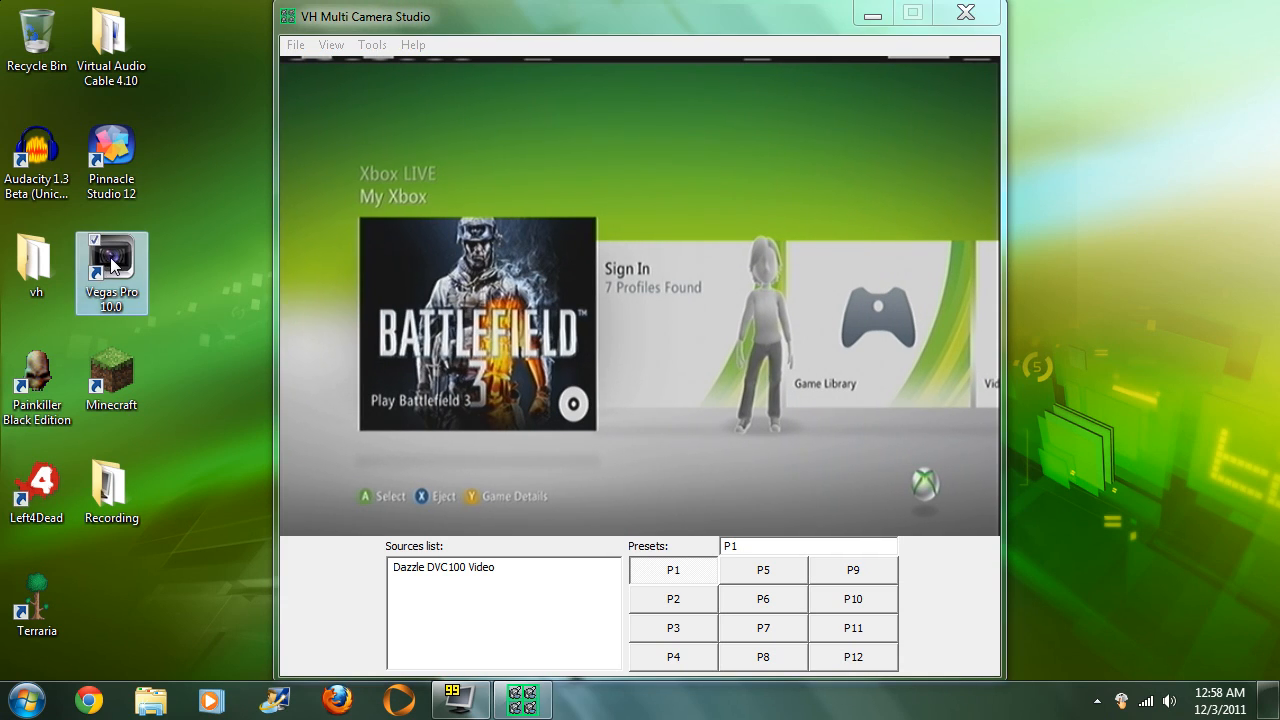
{"action": "left_click", "coordinate": [688, 271]}
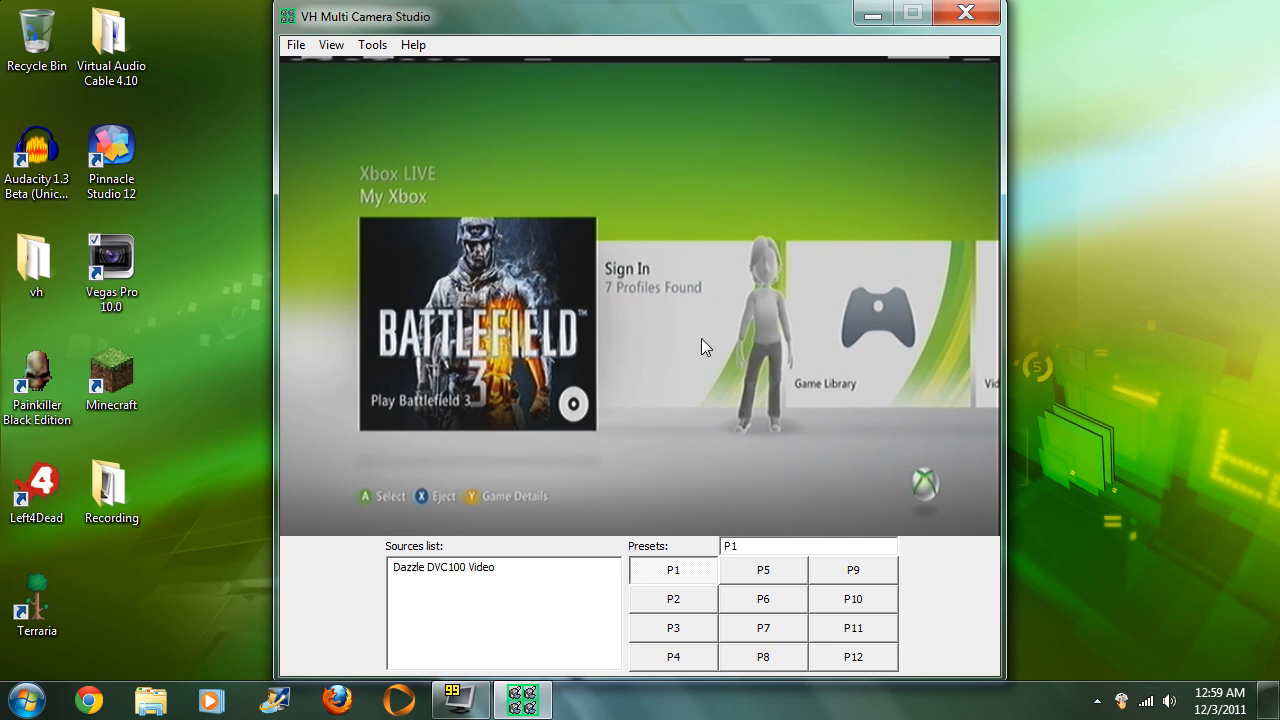
- Open the Dazzle DVC100 Video source's controls twice to examine the brightness and contrast sliders, closing them each time
{"action": "left_click", "coordinate": [568, 313]}
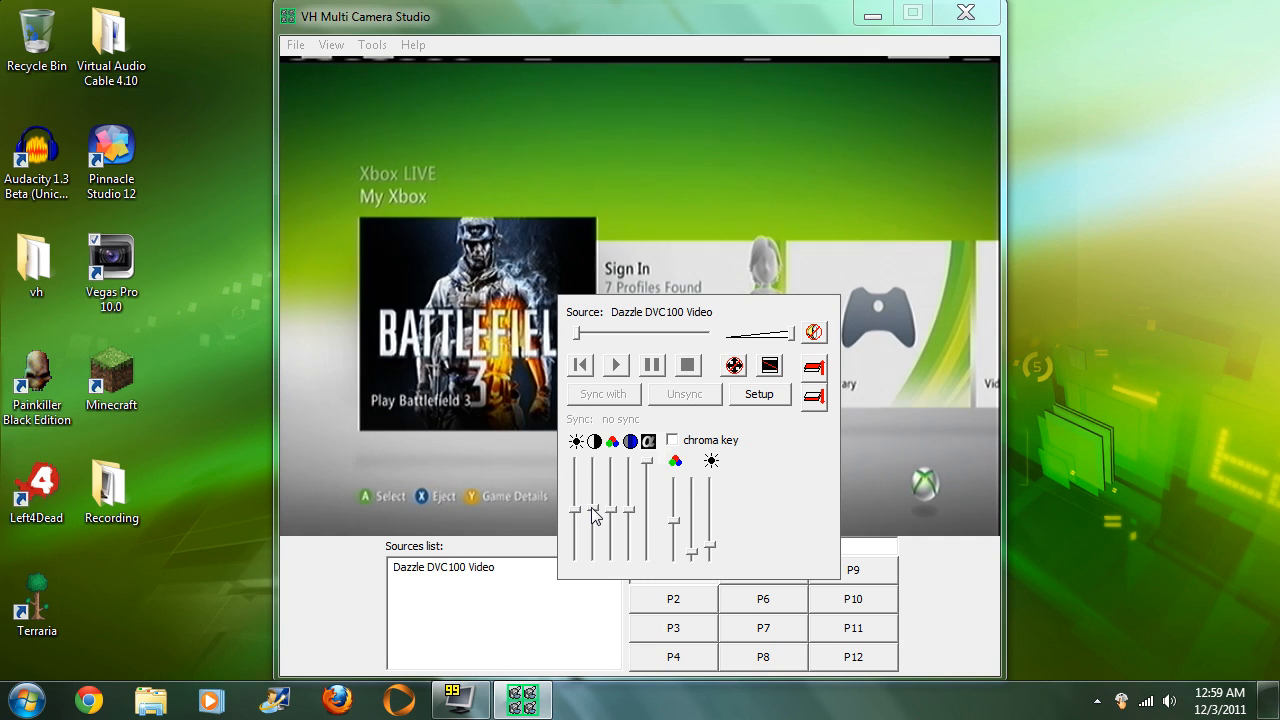
{"action": "left_click", "coordinate": [497, 286]}
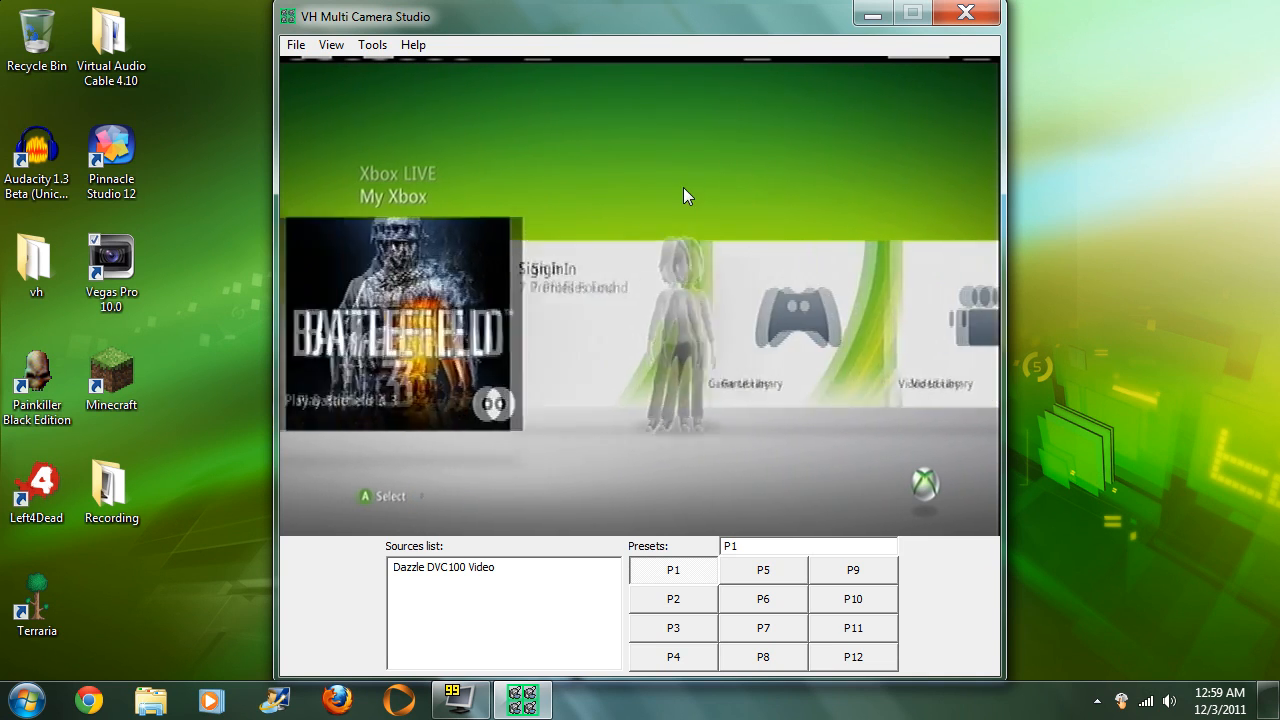
{"action": "left_click", "coordinate": [527, 340]}
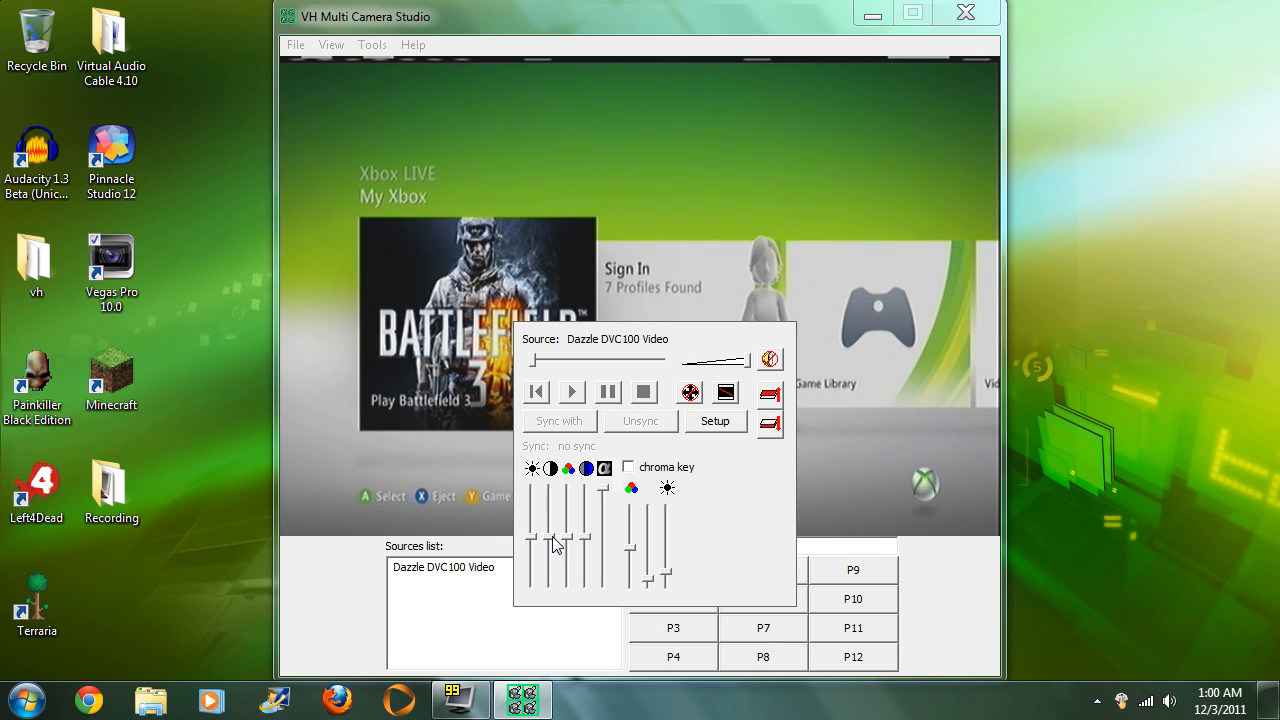
{"action": "left_click", "coordinate": [614, 272]}
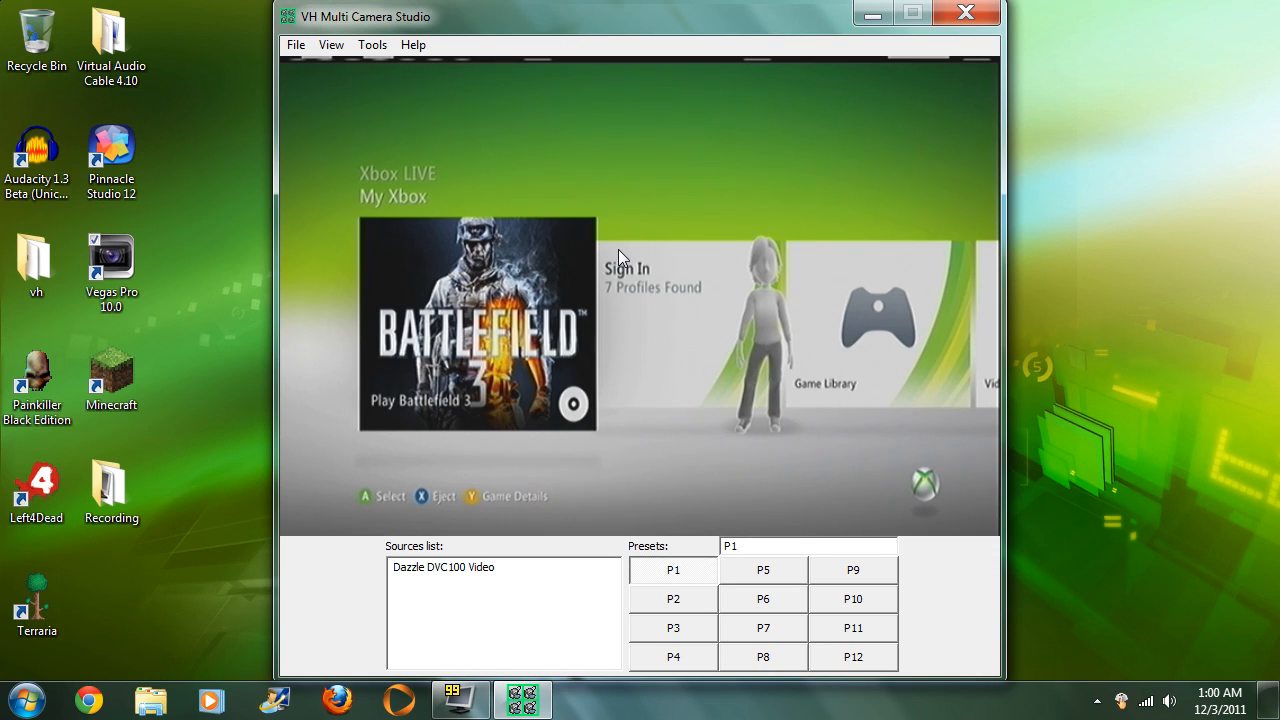